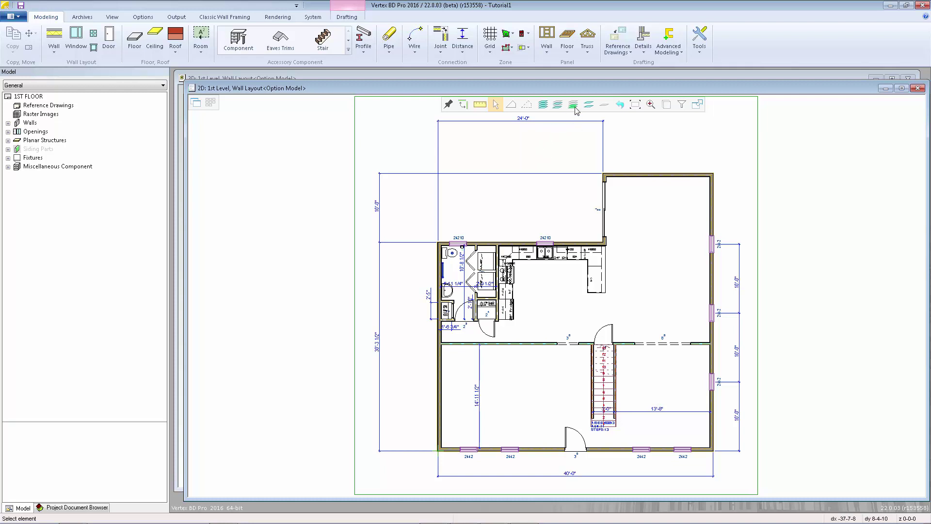
Show only the Rooms layer group, previewing the plan before applying it
click(558, 104)
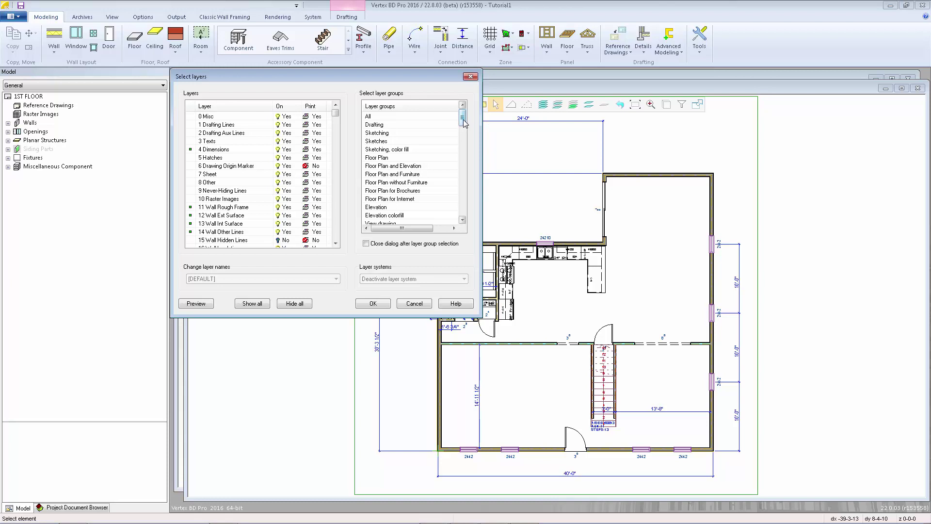
drag(464, 124, 464, 139)
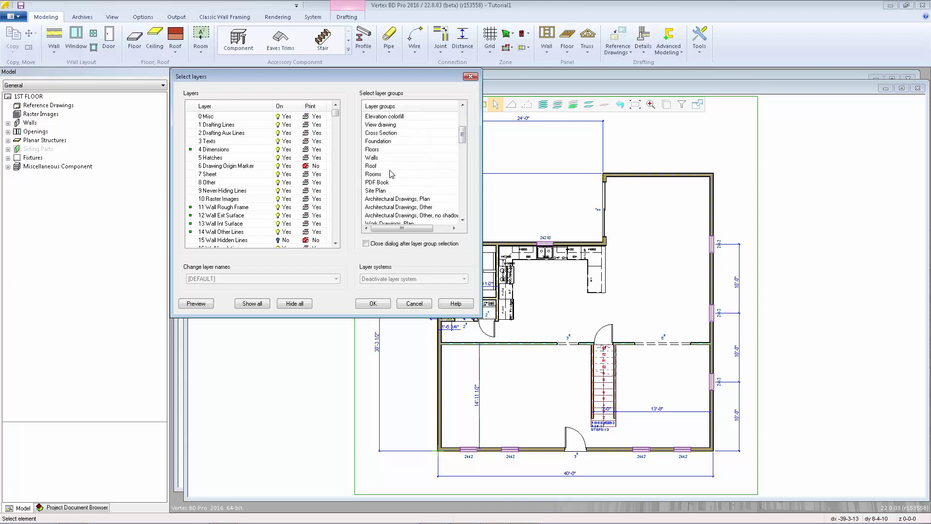
click(383, 175)
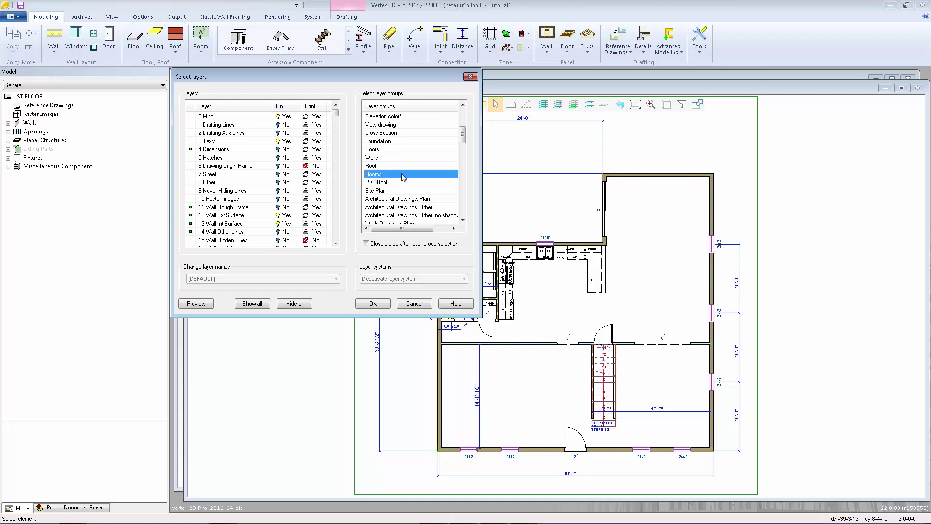
click(196, 304)
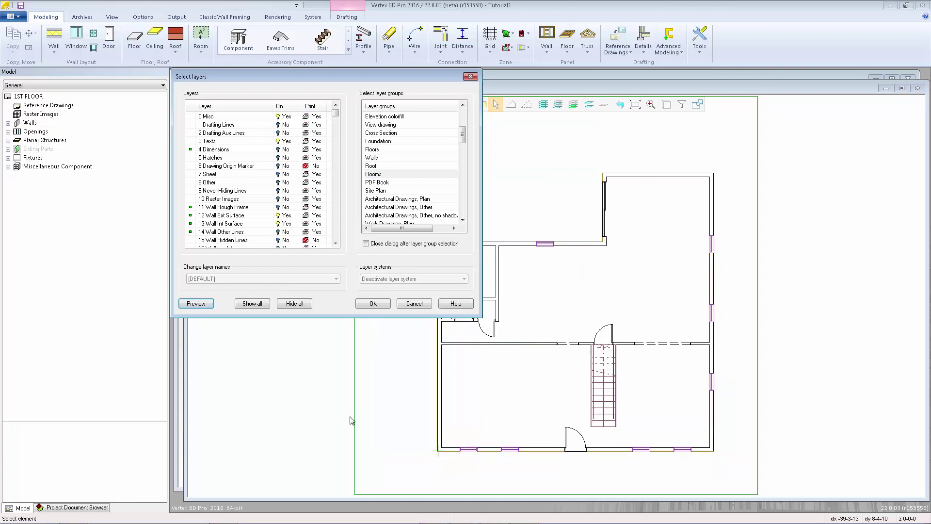
click(373, 304)
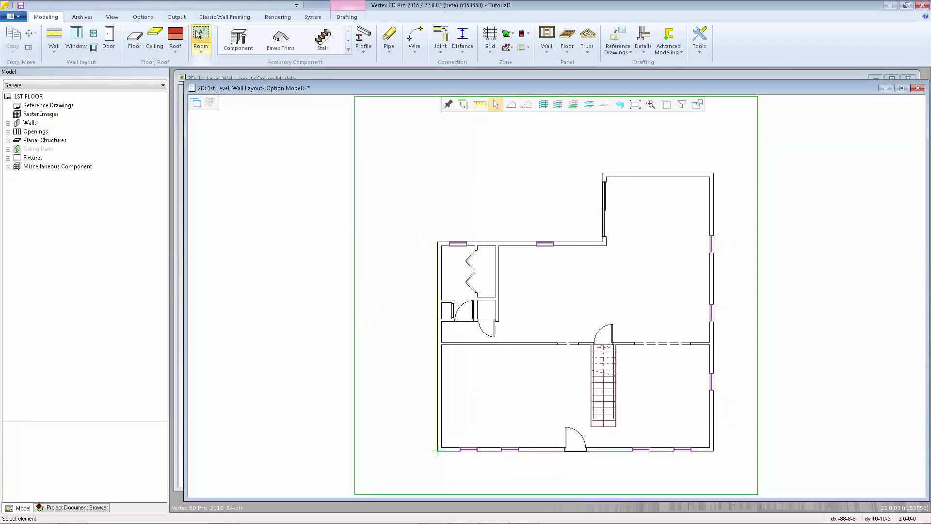
Start the Room tool in Find by selecting wall mode and zoom in on the closets
click(206, 39)
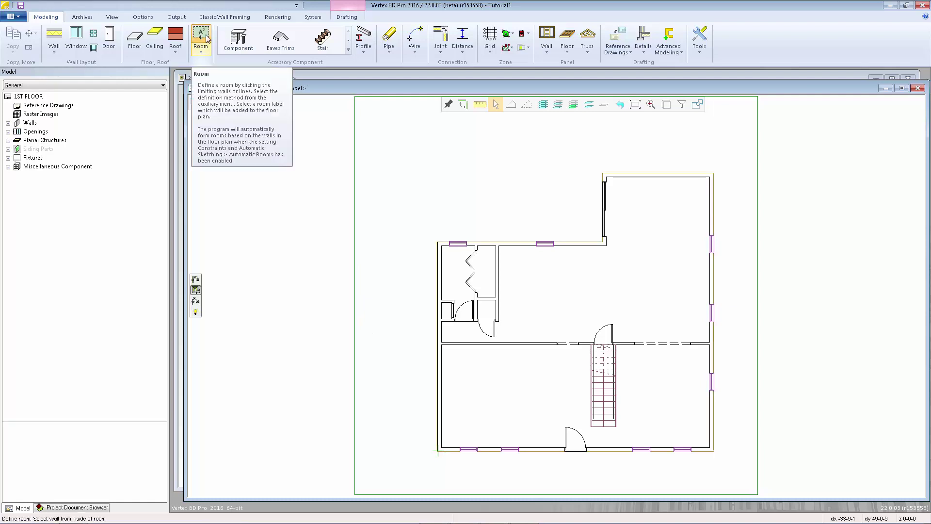
click(196, 290)
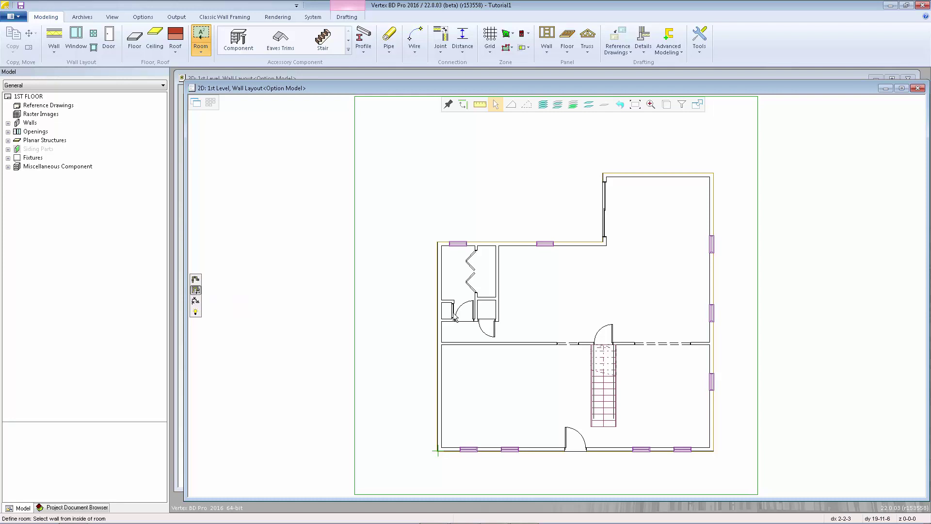
scroll(456, 318, up, 3)
scroll(558, 301, up, 2)
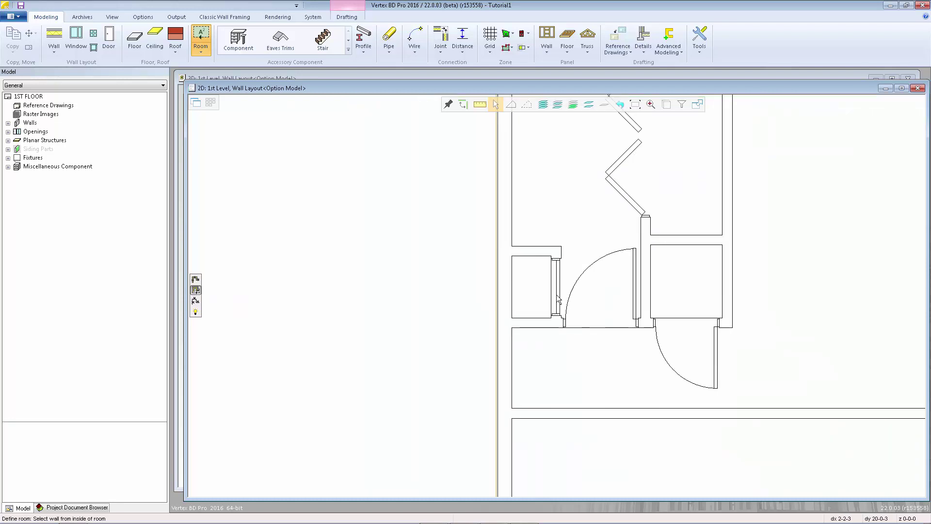
Define the small closet as CLOSET #1 and the narrow room above it as LAUNDRY
click(694, 247)
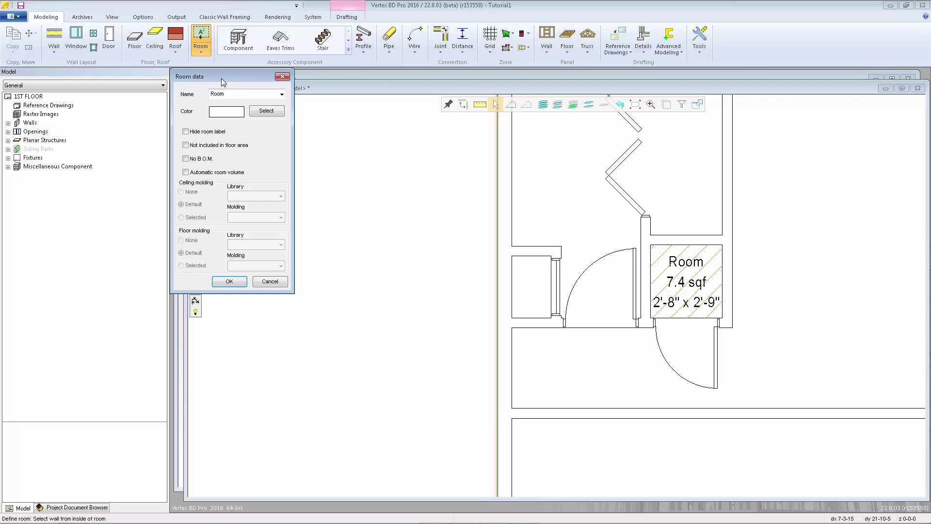
click(281, 95)
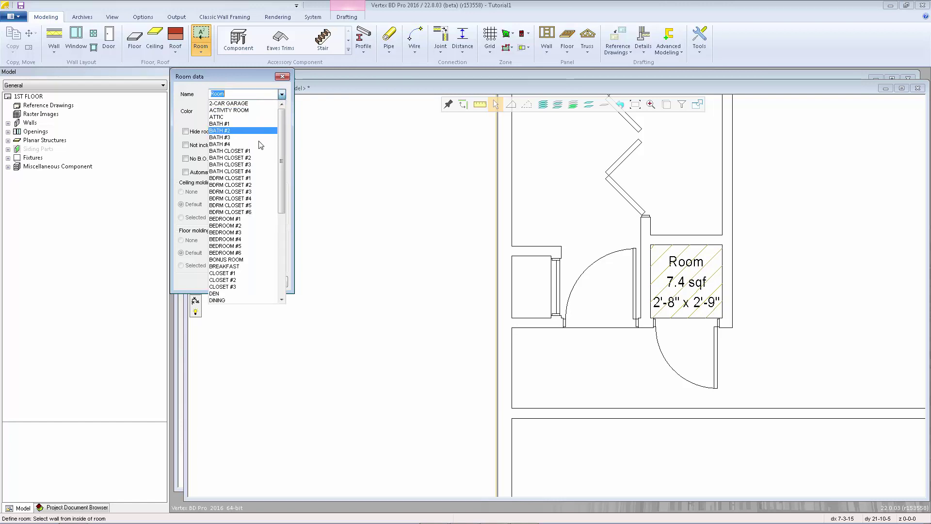
click(241, 273)
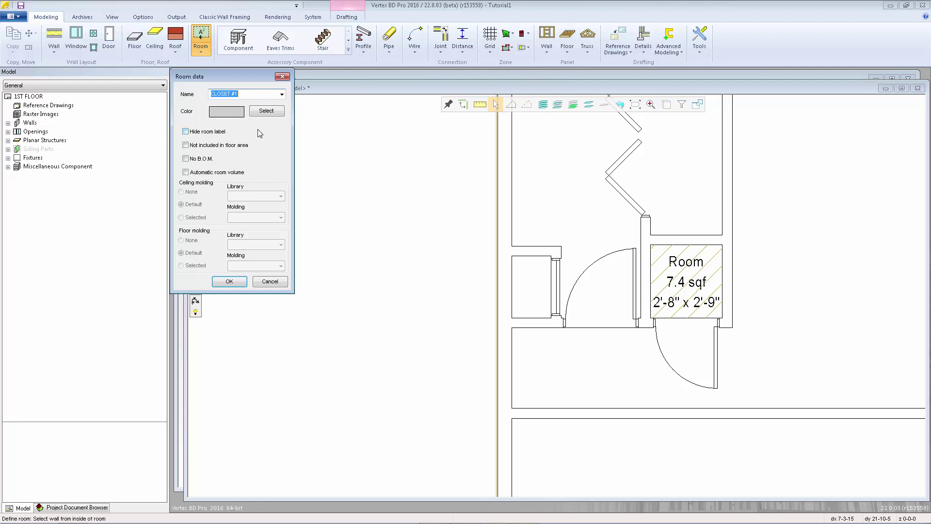
click(230, 282)
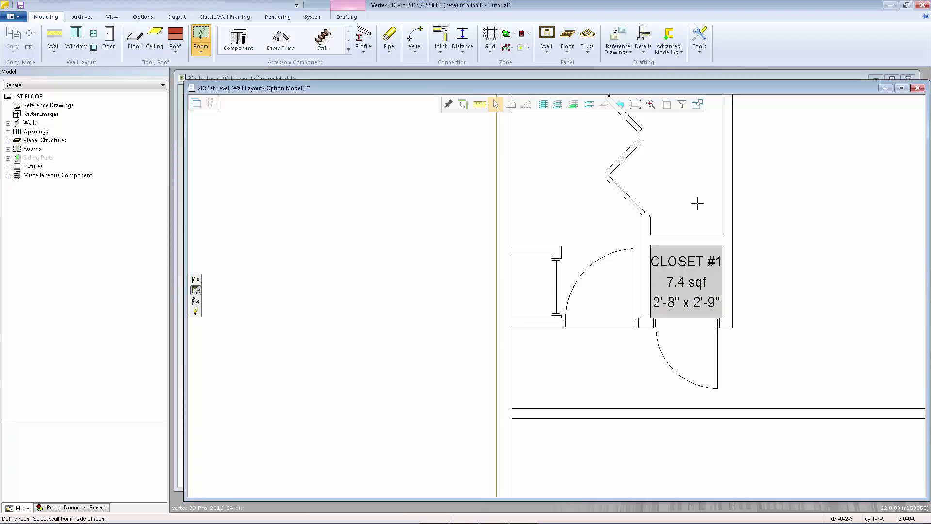
click(720, 206)
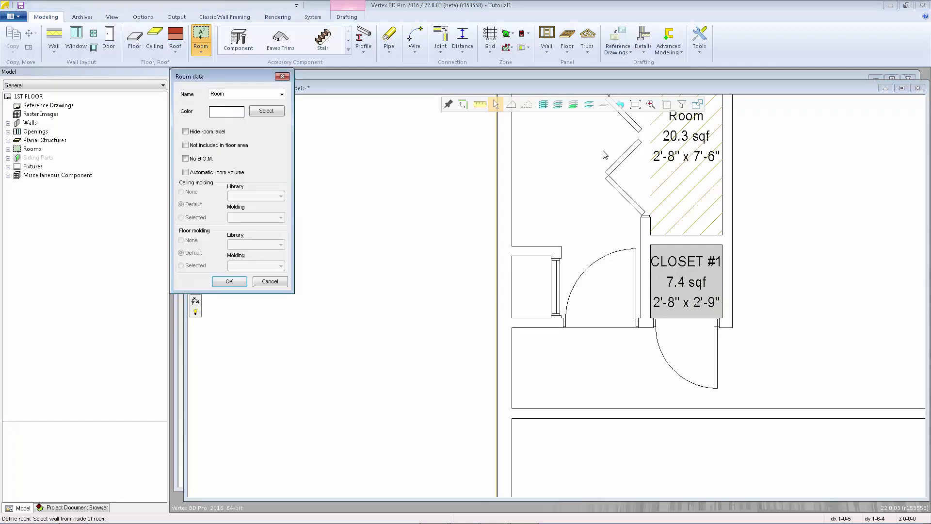
click(282, 95)
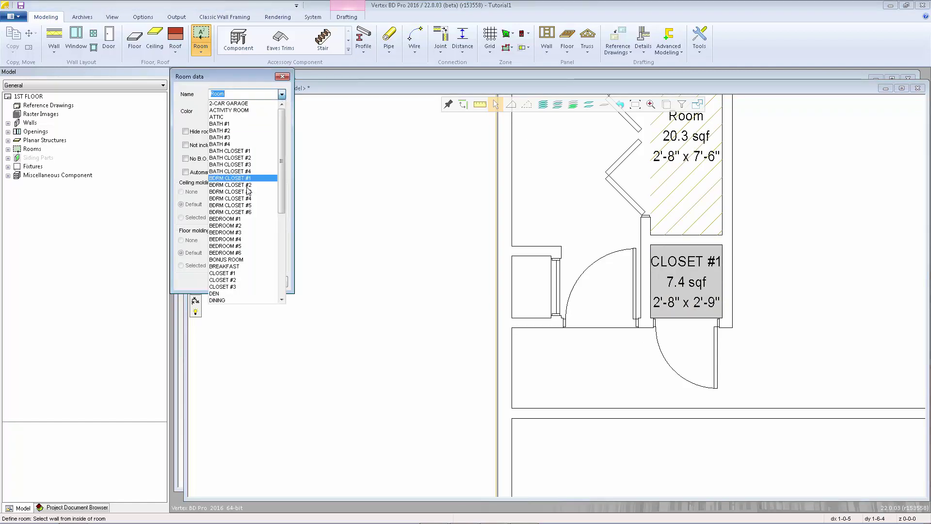
scroll(238, 218, down, 7)
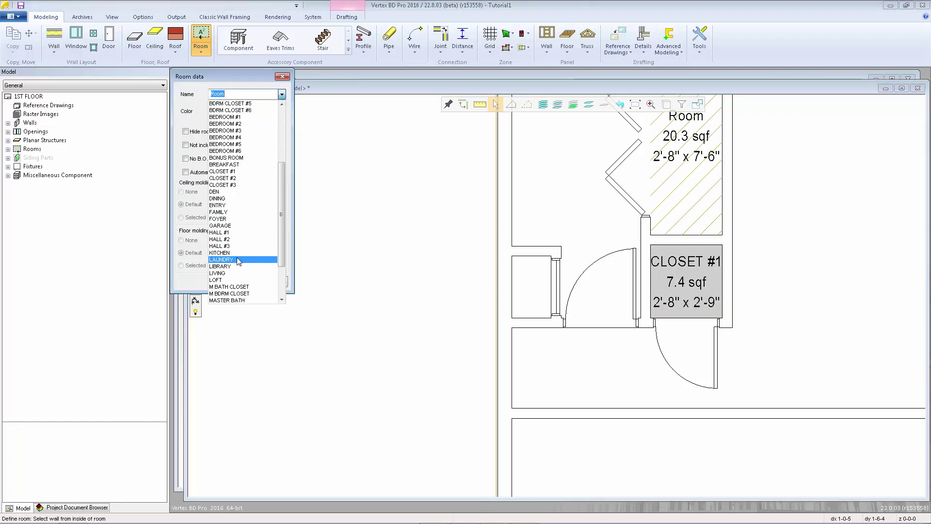
click(228, 259)
click(229, 283)
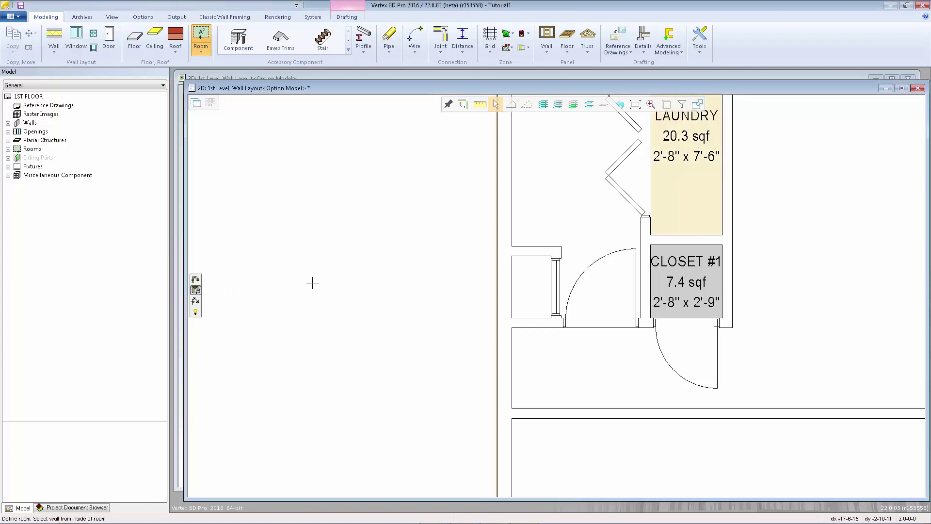
Define the tiny closet as BATH CLOSET #1 and the bathroom area as BATH #1
click(532, 258)
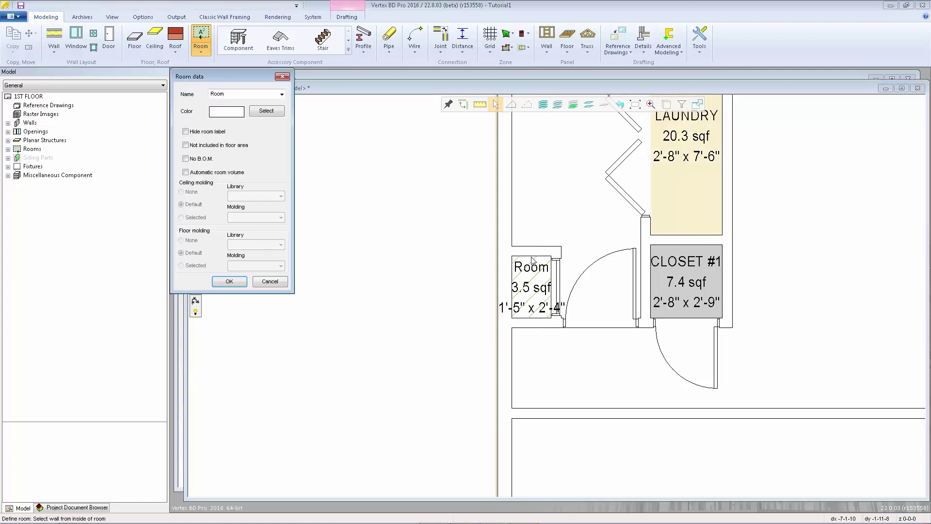
click(281, 94)
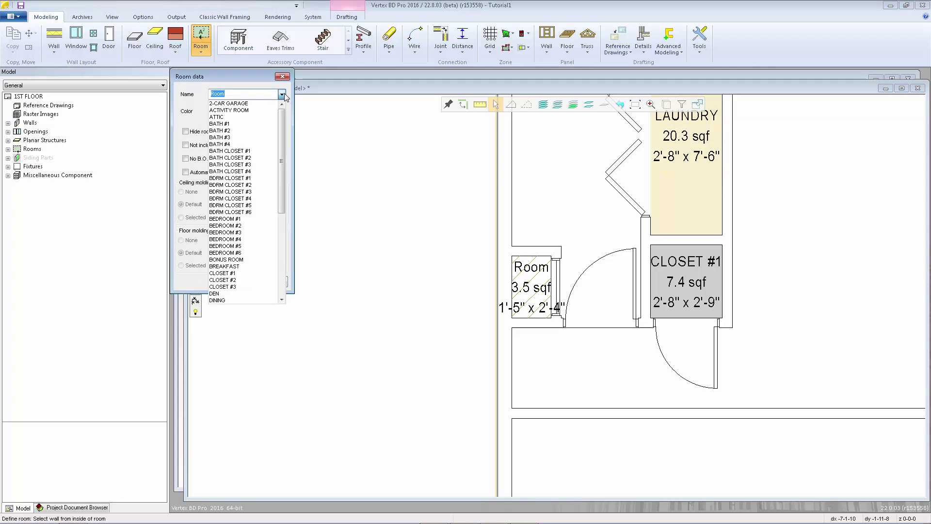
click(261, 153)
click(229, 281)
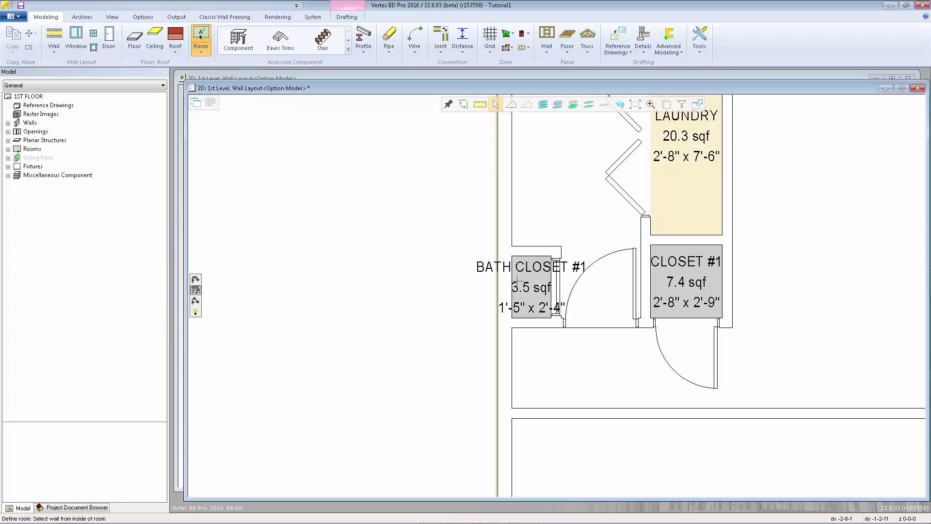
click(515, 211)
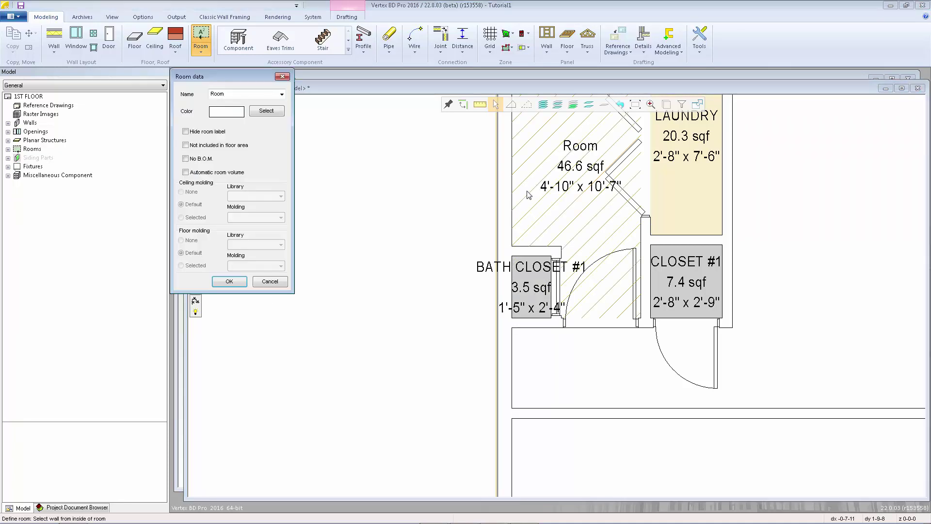
click(282, 94)
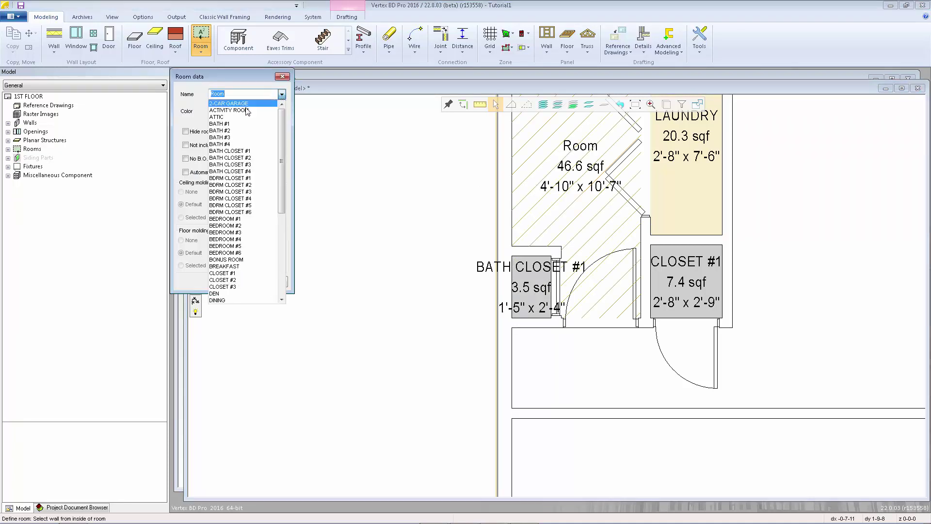
click(242, 125)
click(229, 282)
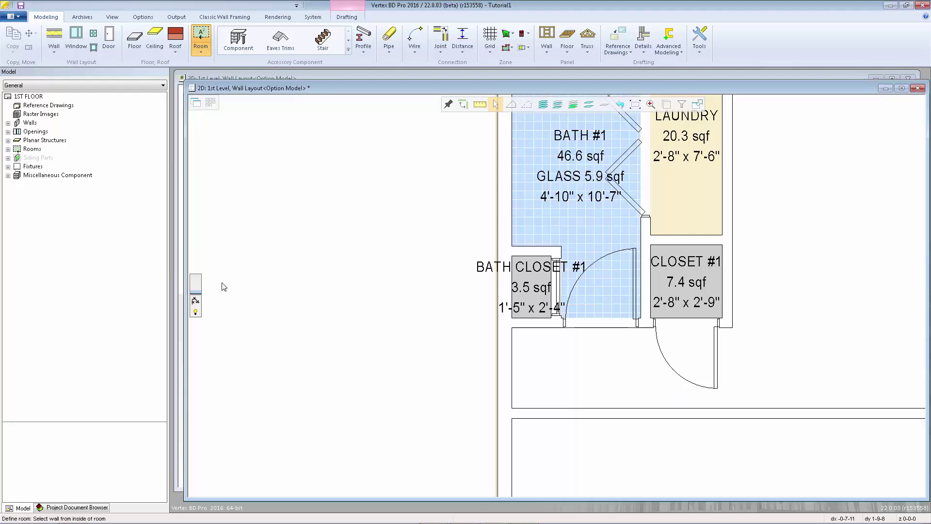
scroll(424, 220, down, 3)
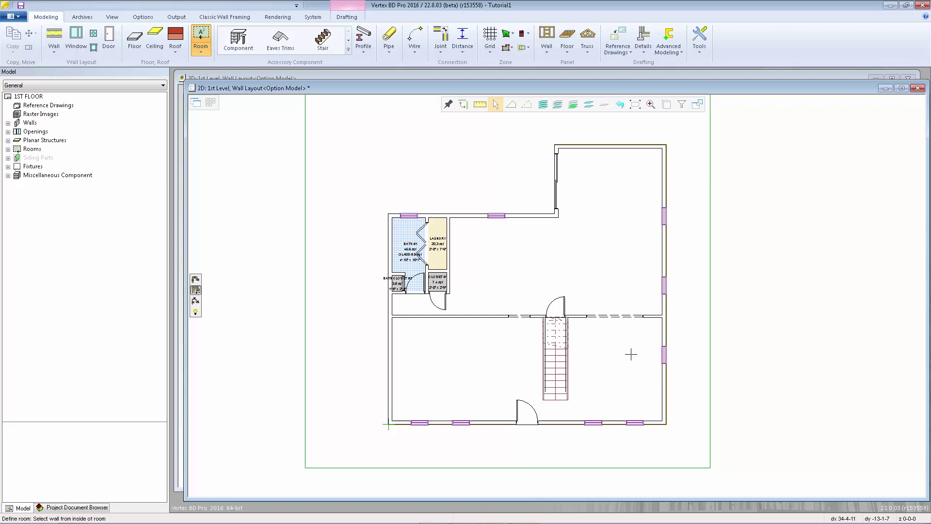
End room definition and insert a wall of type Other walls library > Other > Space Divider
key(Escape)
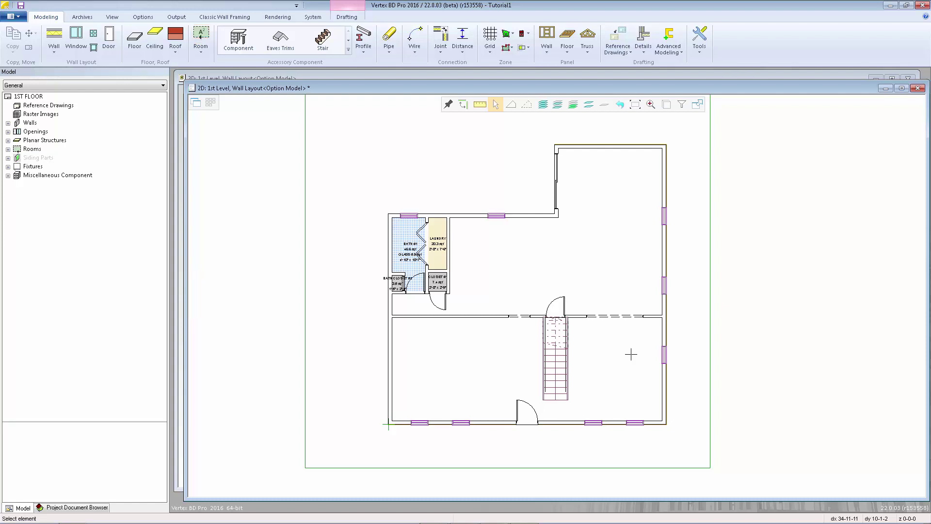
right_click(266, 202)
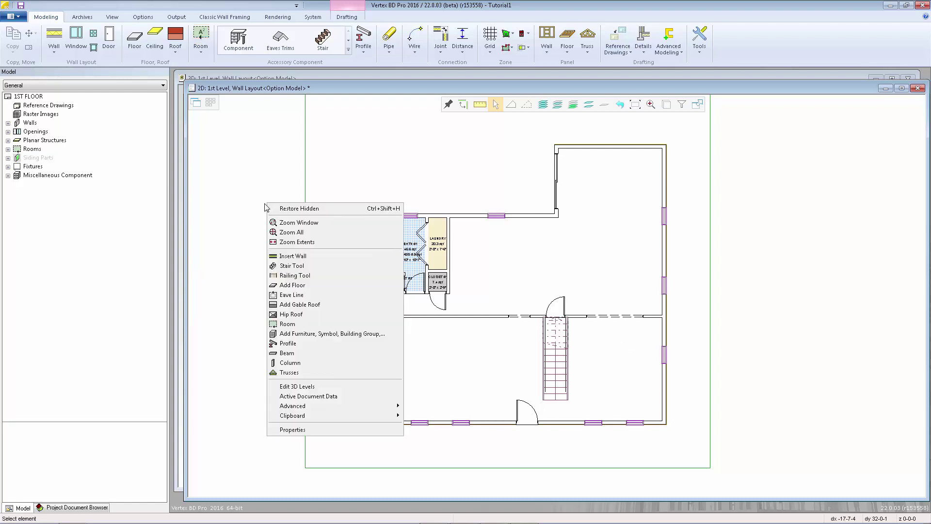
click(285, 256)
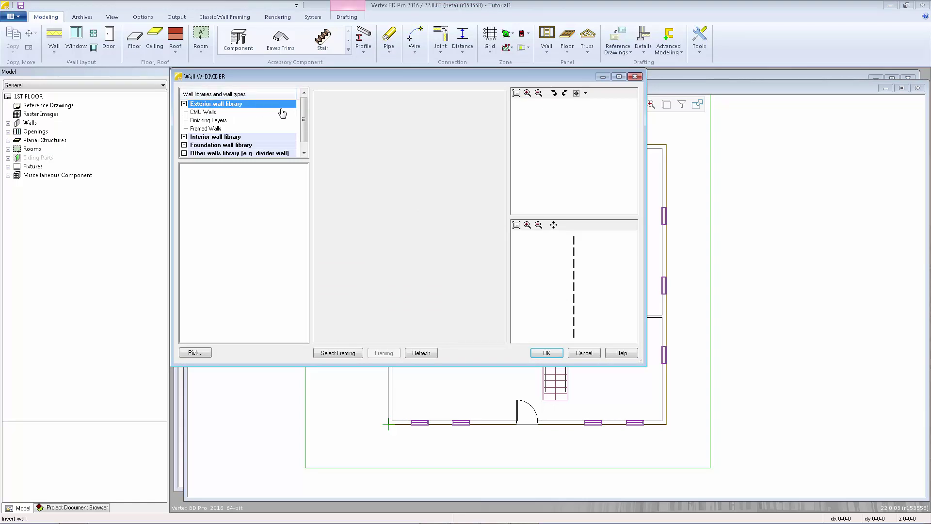
scroll(304, 133, down, 1)
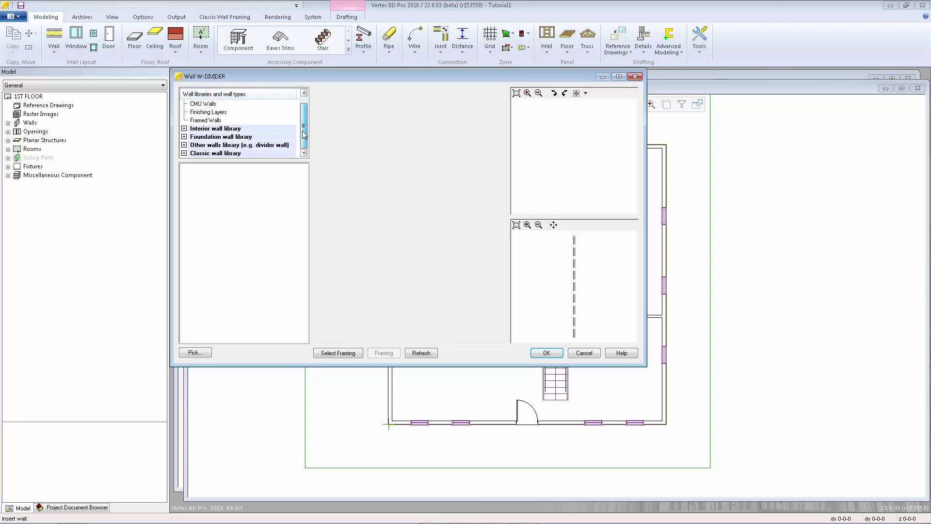
click(222, 146)
click(184, 145)
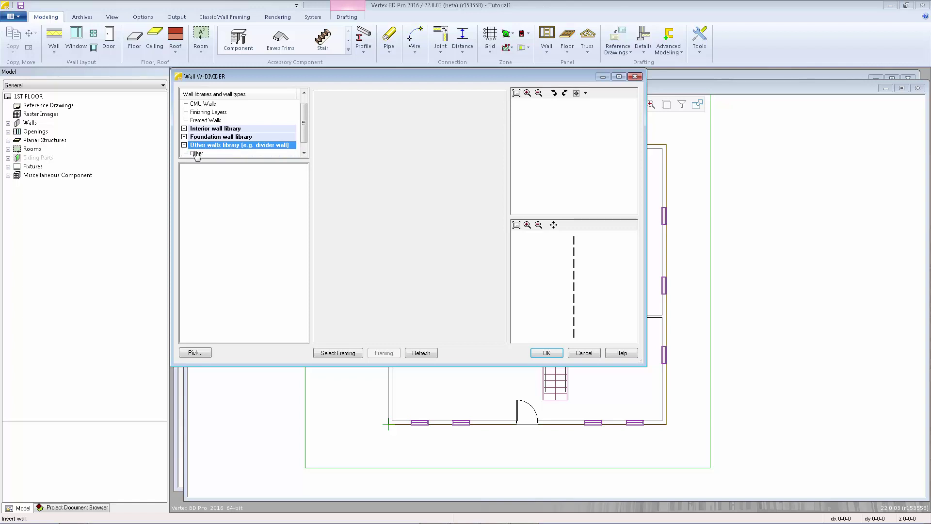
click(197, 153)
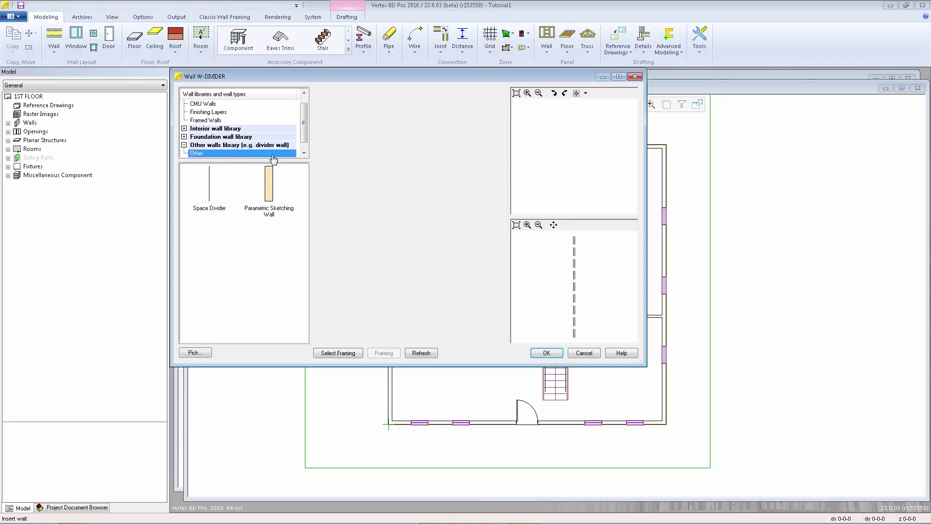
click(213, 203)
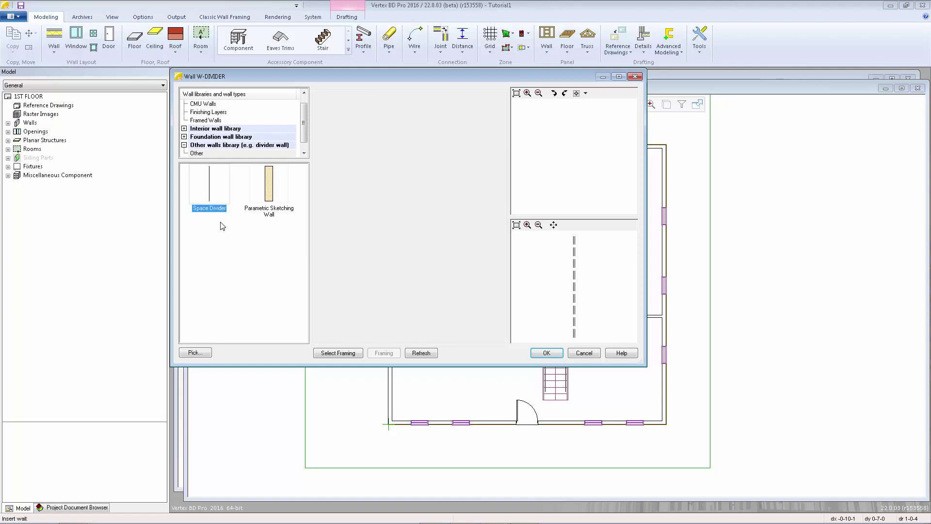
click(546, 353)
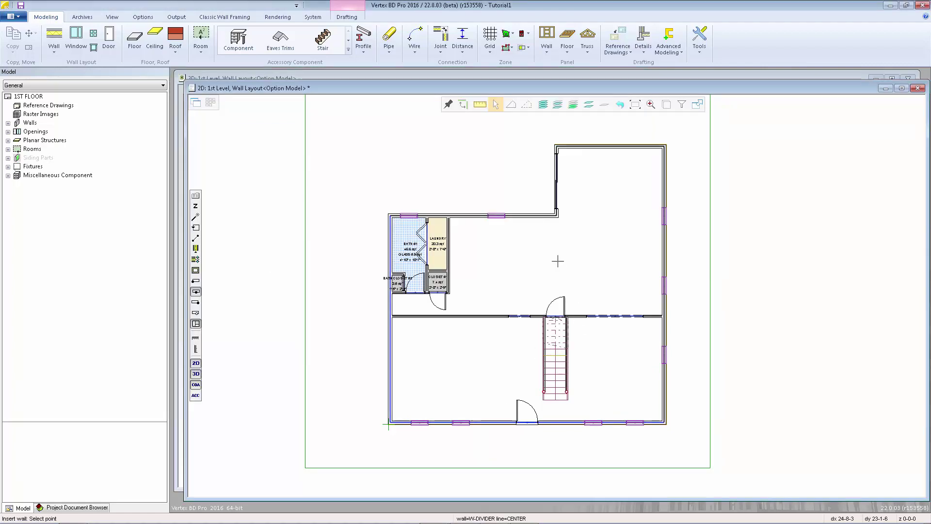
Start the divider wall at the upper wall corner, aligned by its Exterior line
scroll(555, 293, up, 3)
scroll(558, 293, up, 2)
scroll(558, 292, up, 2)
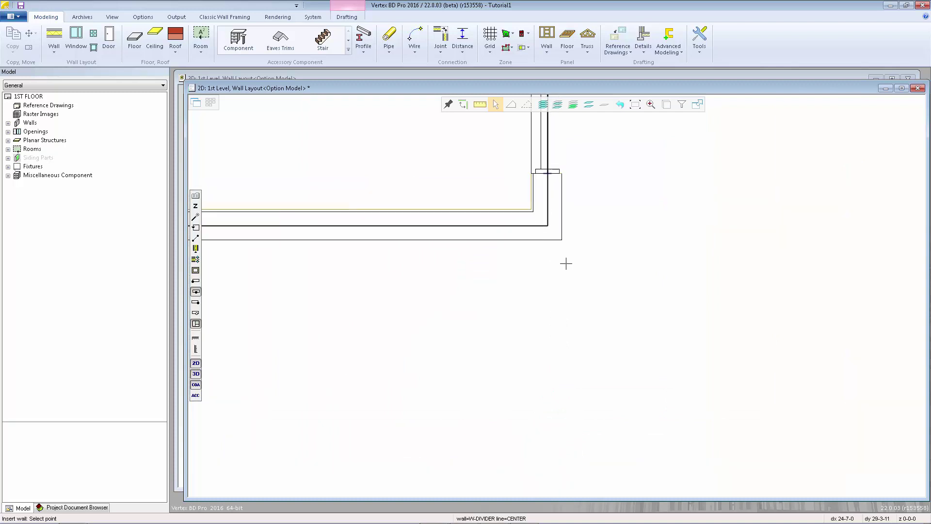
click(561, 240)
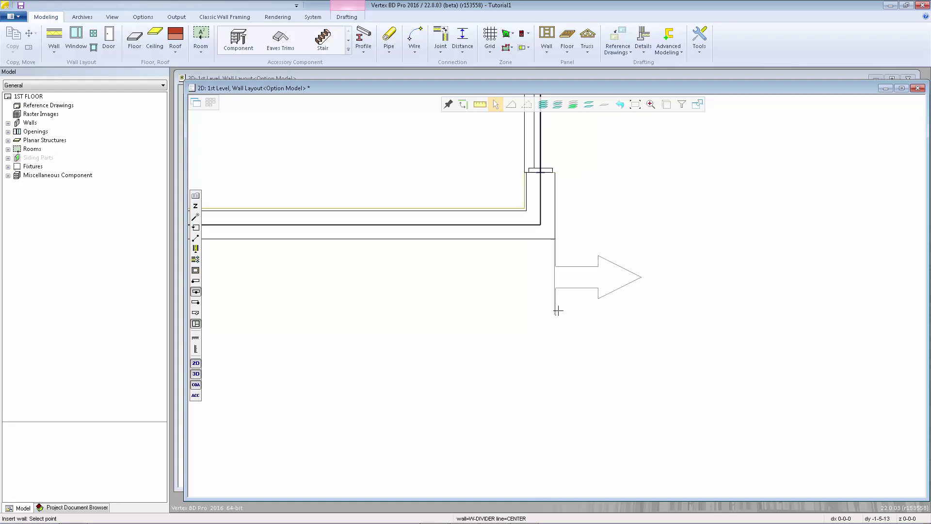
click(198, 282)
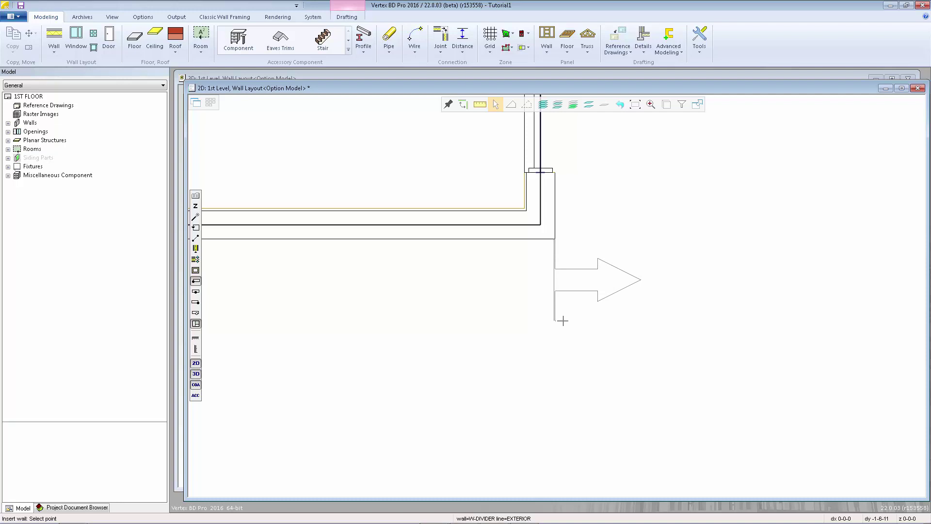
scroll(560, 310, down, 5)
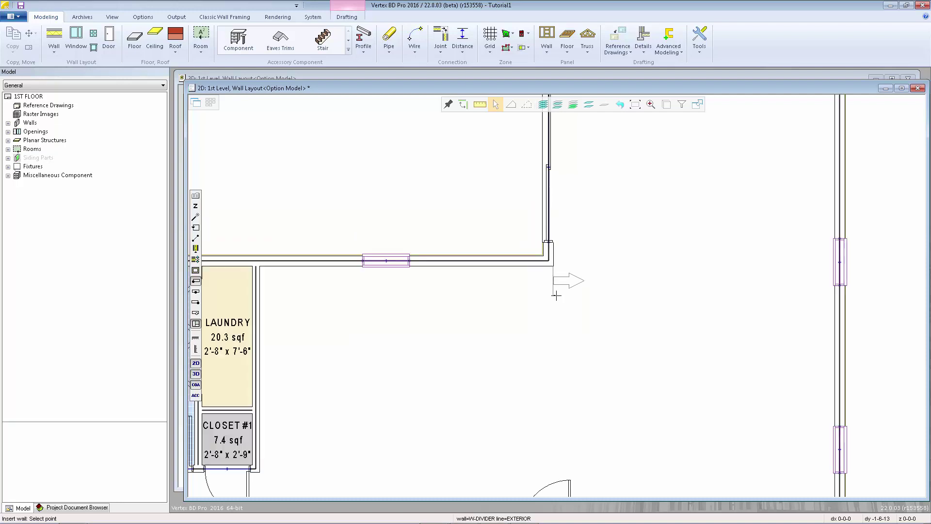
scroll(555, 296, up, 4)
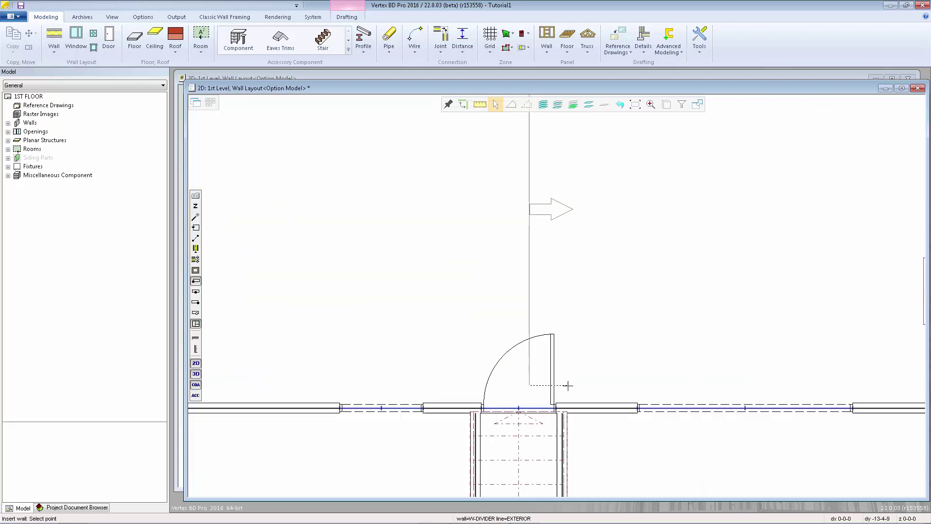
scroll(557, 298, up, 4)
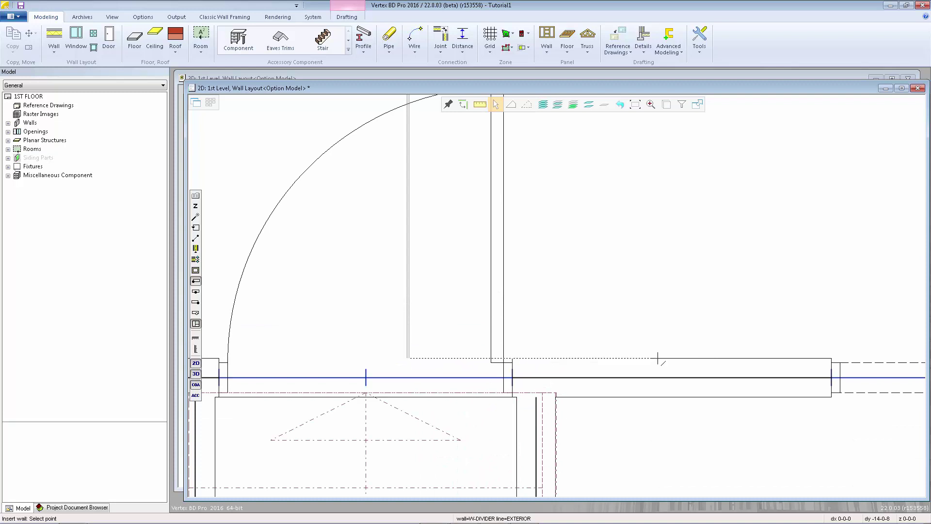
scroll(555, 293, down, 3)
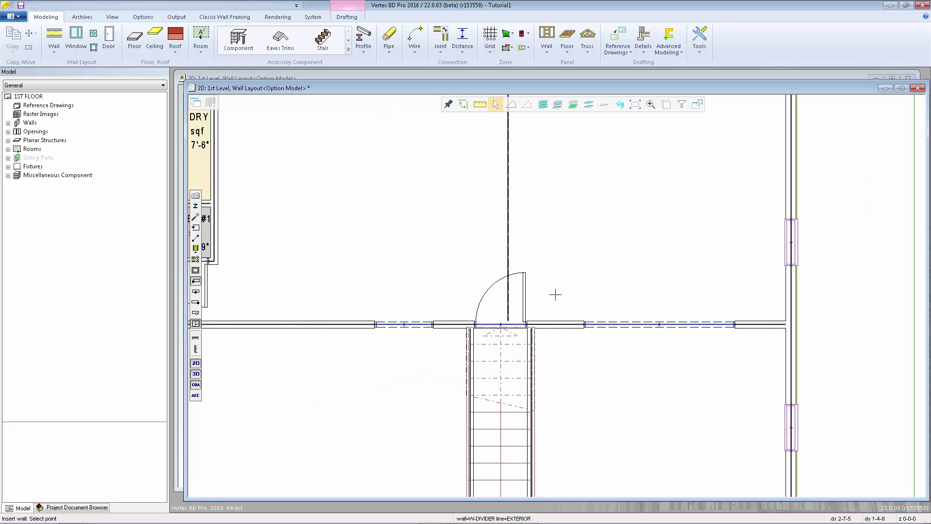
scroll(534, 196, up, 3)
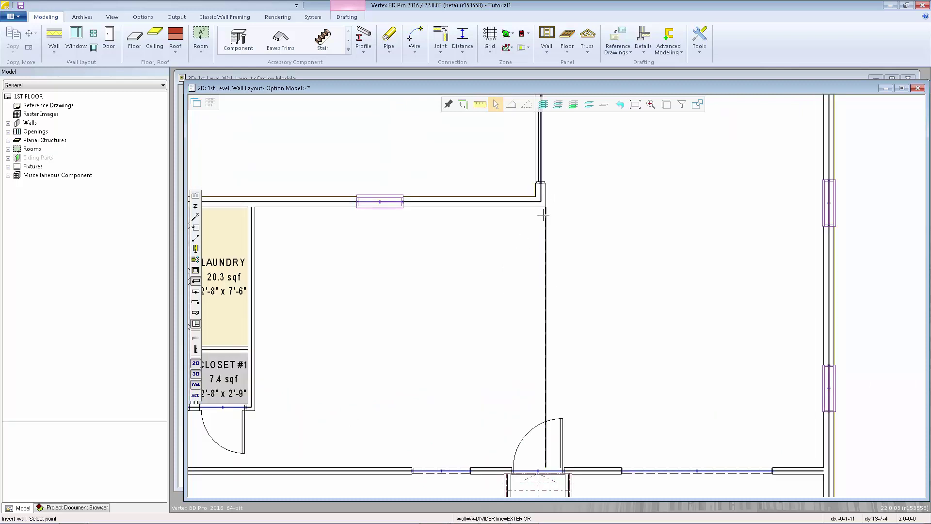
Finish the divider wall and T-connect its top end to the upper wall
key(Escape)
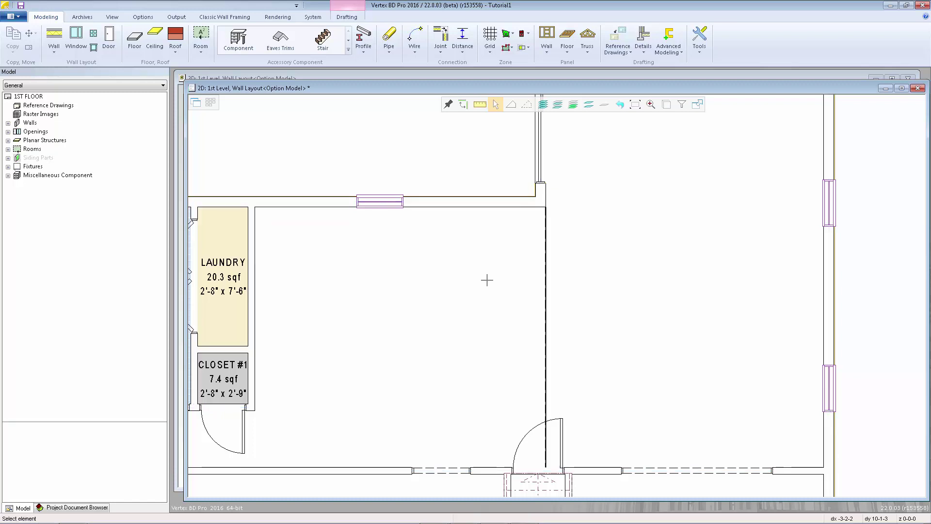
click(546, 312)
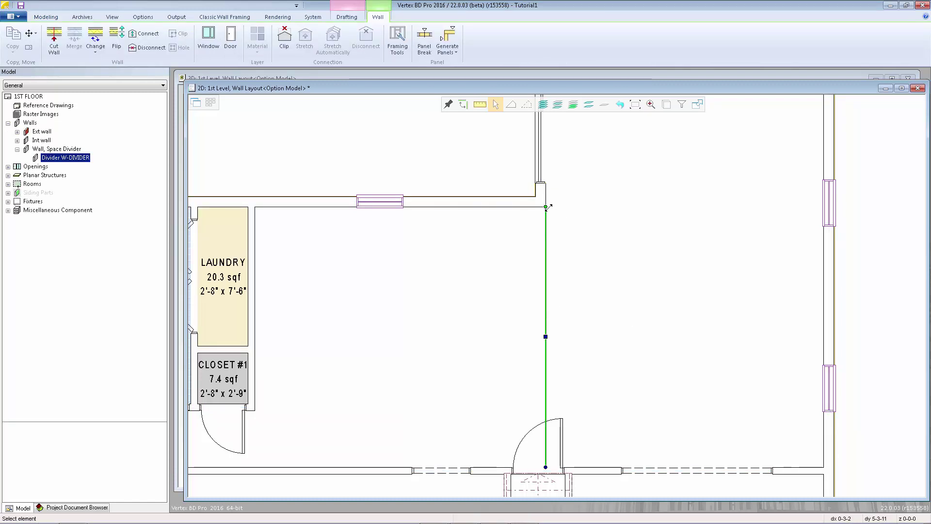
mouse_move(546, 206)
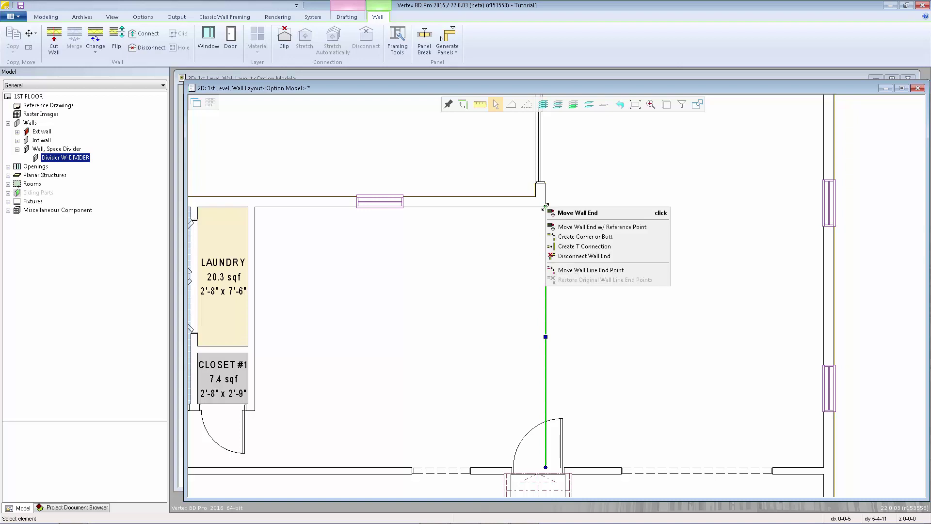
click(590, 248)
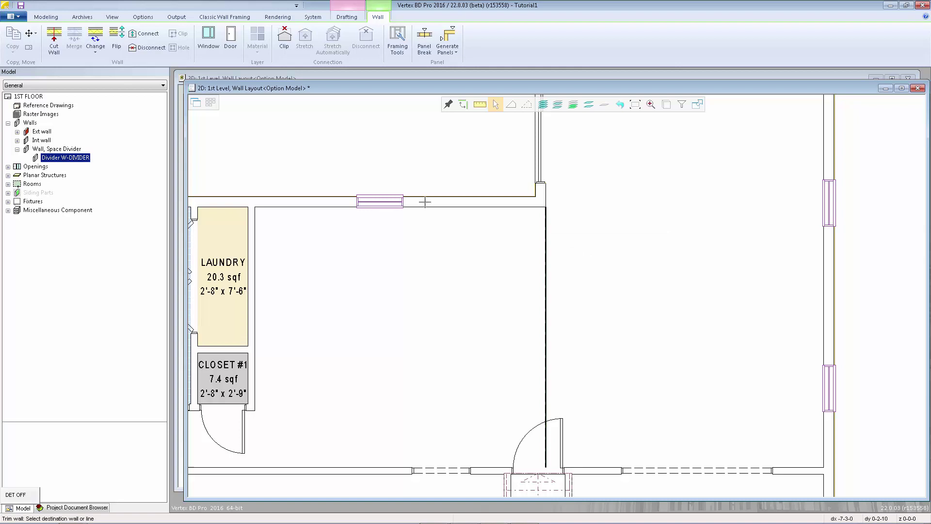
click(476, 206)
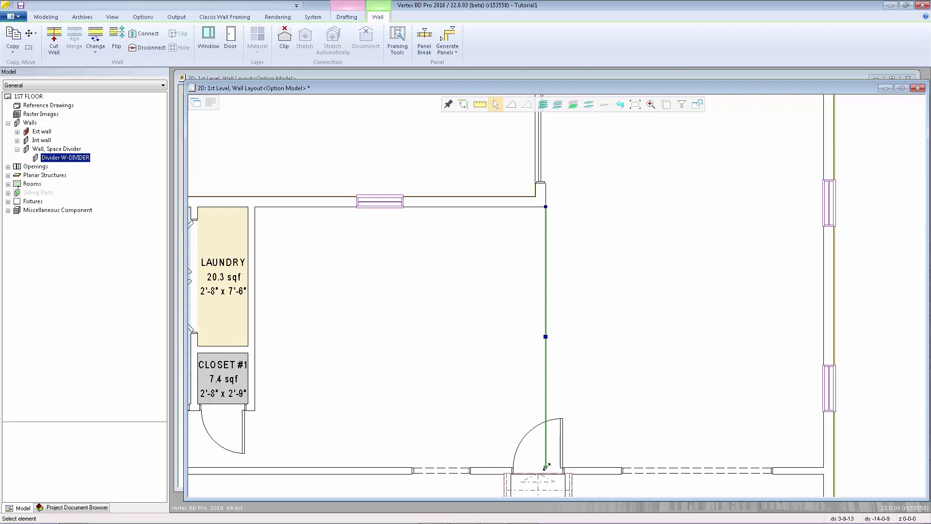
T-connect the divider's bottom end to the wall above the stair, then deselect it
mouse_move(547, 466)
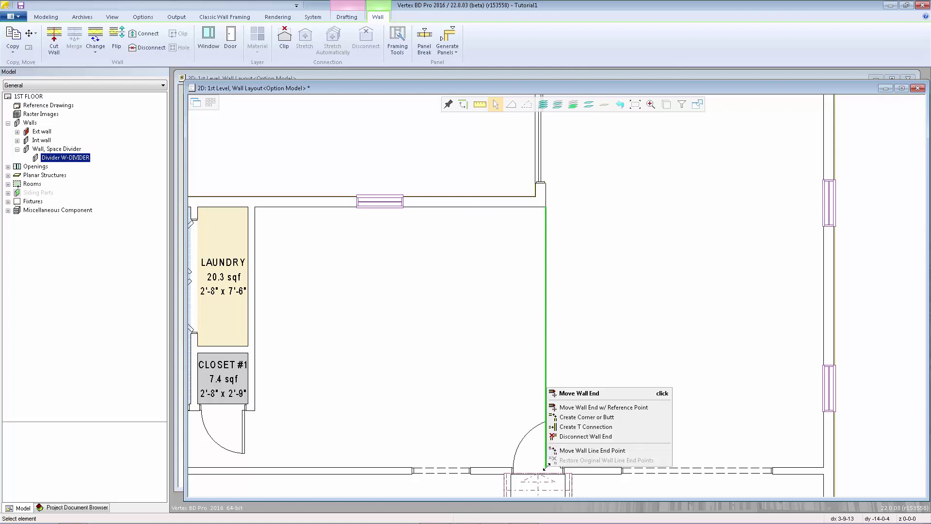
click(585, 425)
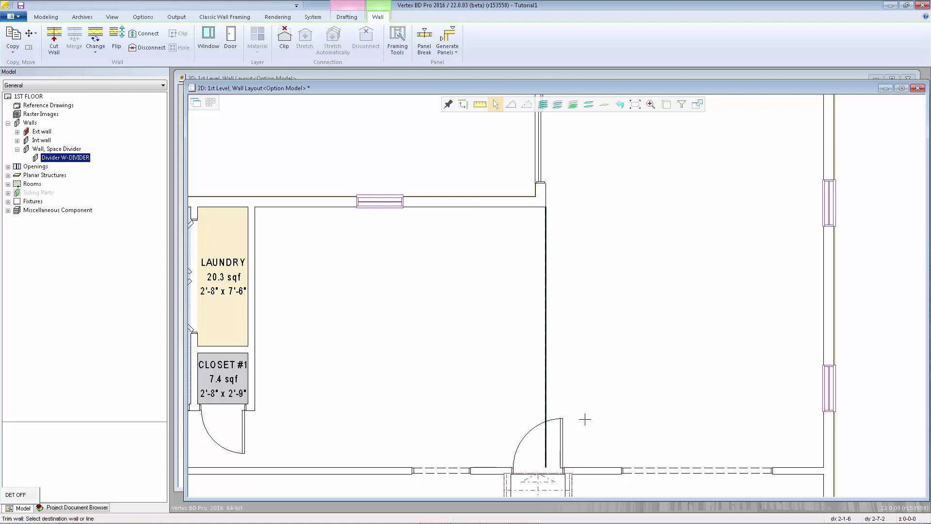
click(606, 470)
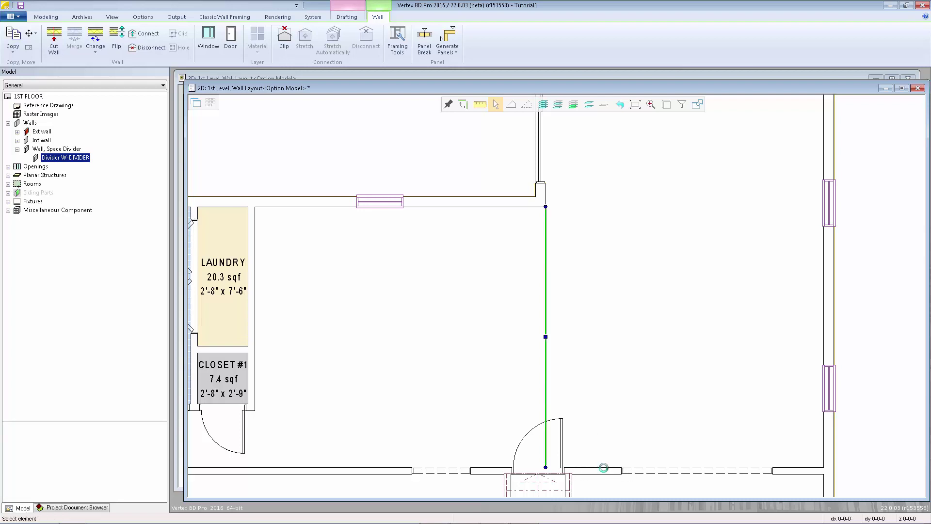
click(631, 396)
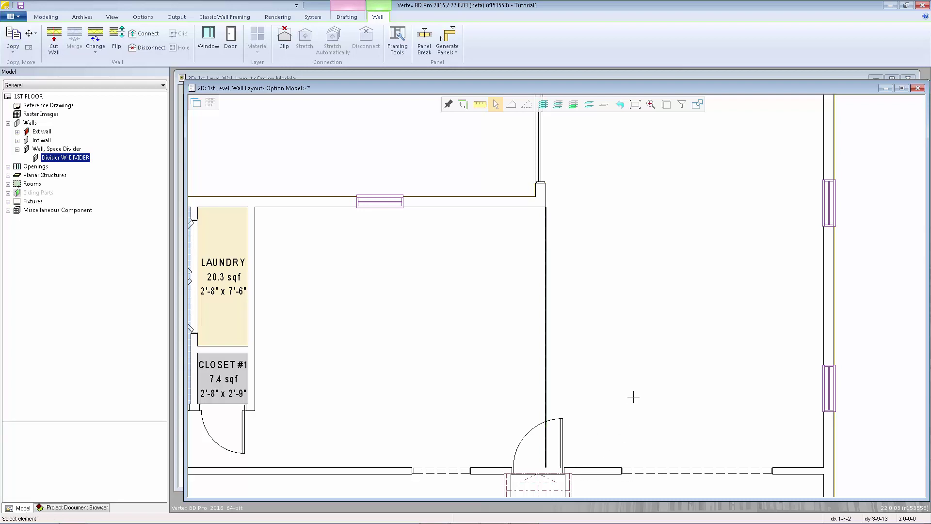
scroll(554, 319, down, 3)
scroll(554, 318, up, 2)
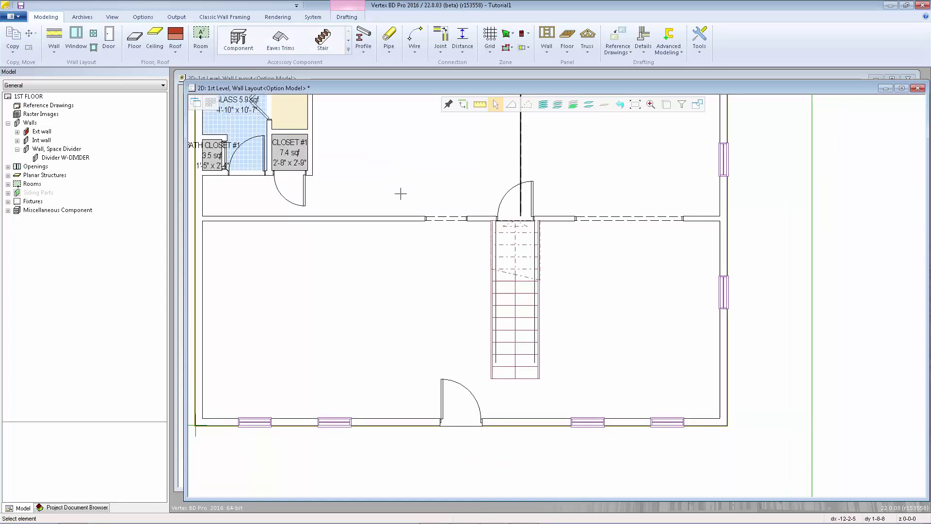
Insert a W-DIVIDER wall from the closet wall corner down to the horizontal wall below
right_click(403, 147)
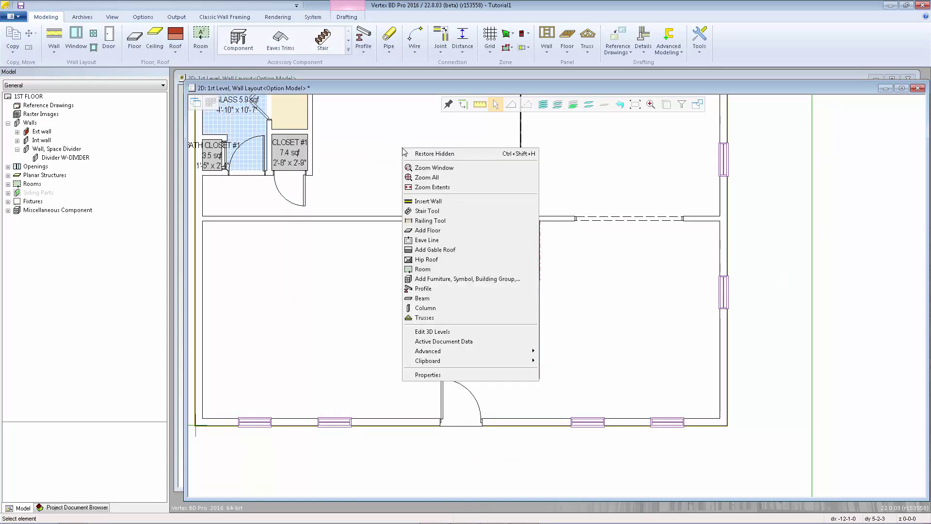
click(430, 201)
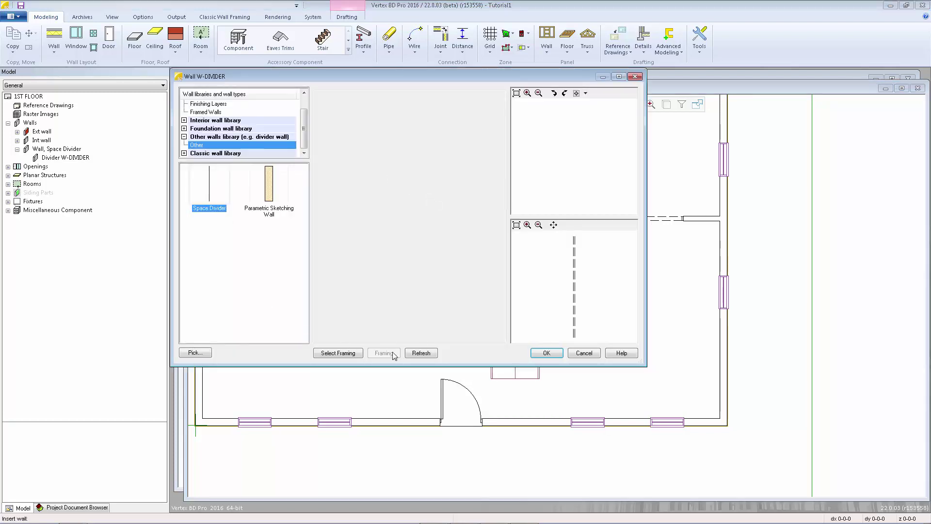
click(536, 354)
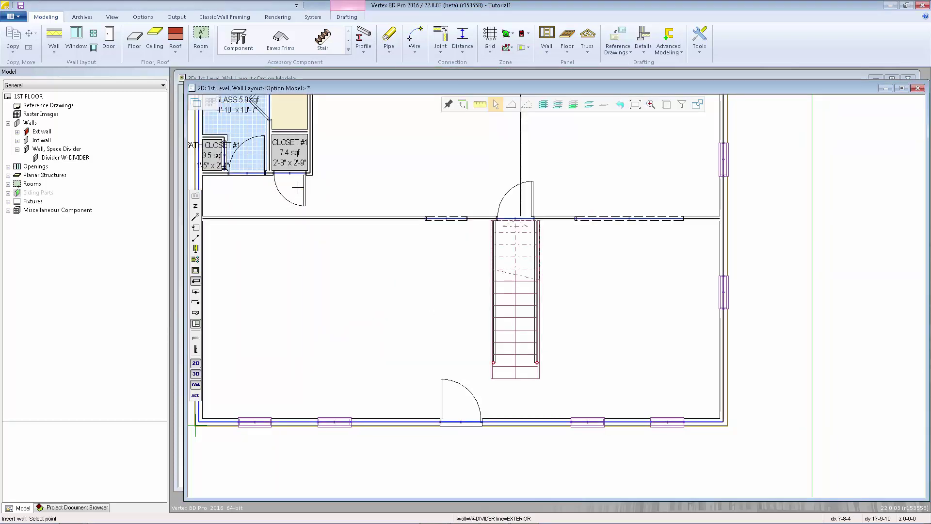
scroll(297, 188, up, 3)
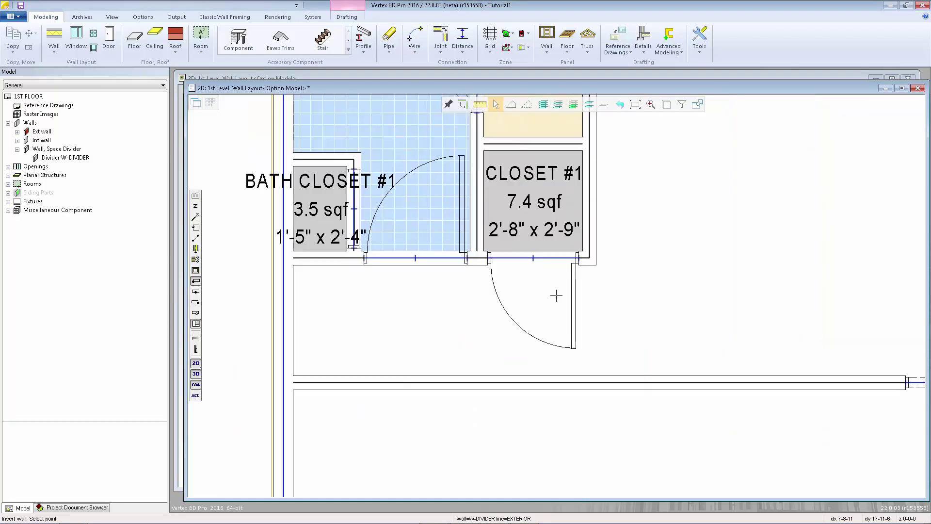
click(597, 266)
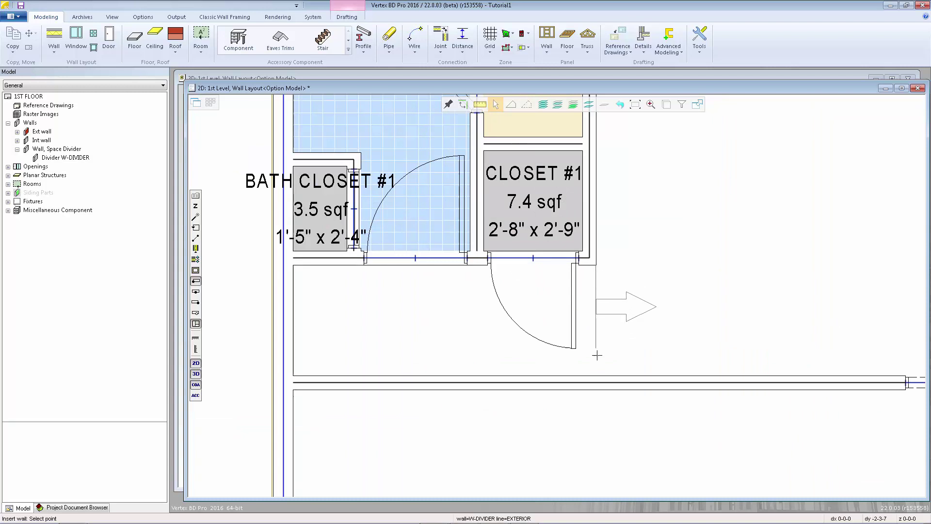
click(600, 374)
Draw another divider beside the stair ending at the front wall, then finish inserting
scroll(659, 360, down, 4)
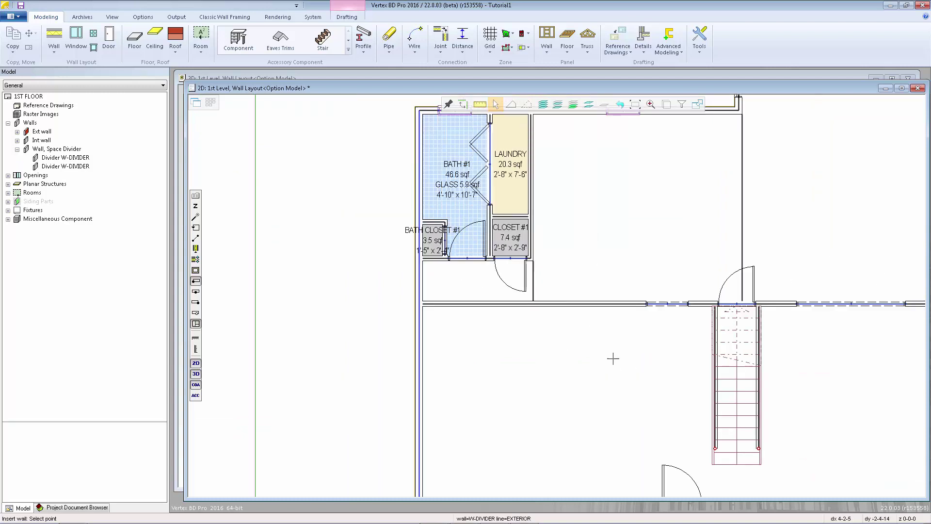
scroll(558, 297, up, 4)
scroll(558, 293, down, 2)
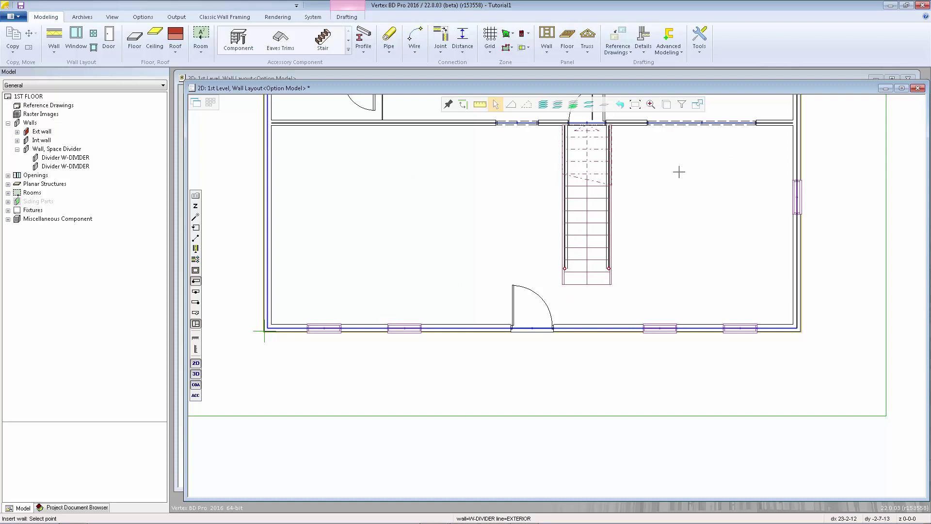
scroll(575, 138, up, 10)
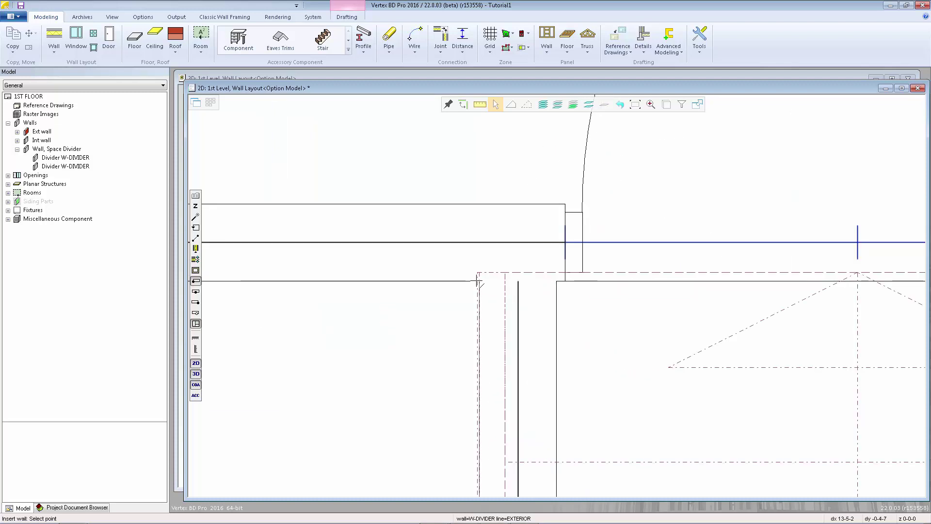
scroll(479, 282, down, 10)
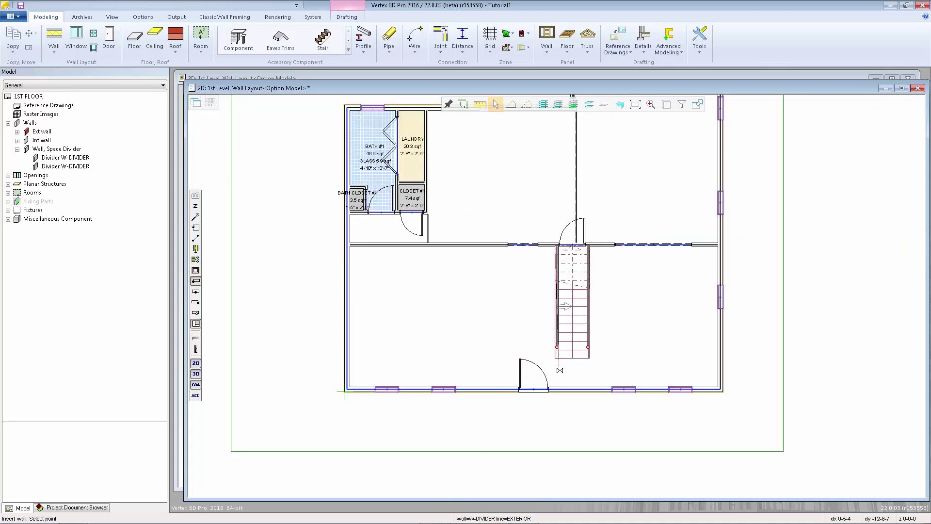
scroll(548, 295, up, 3)
scroll(554, 294, up, 6)
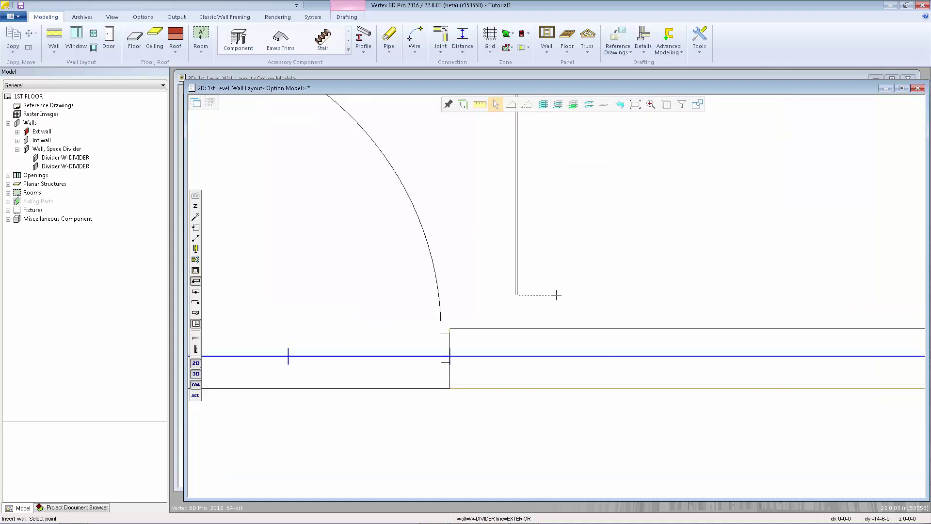
click(547, 328)
scroll(563, 267, down, 3)
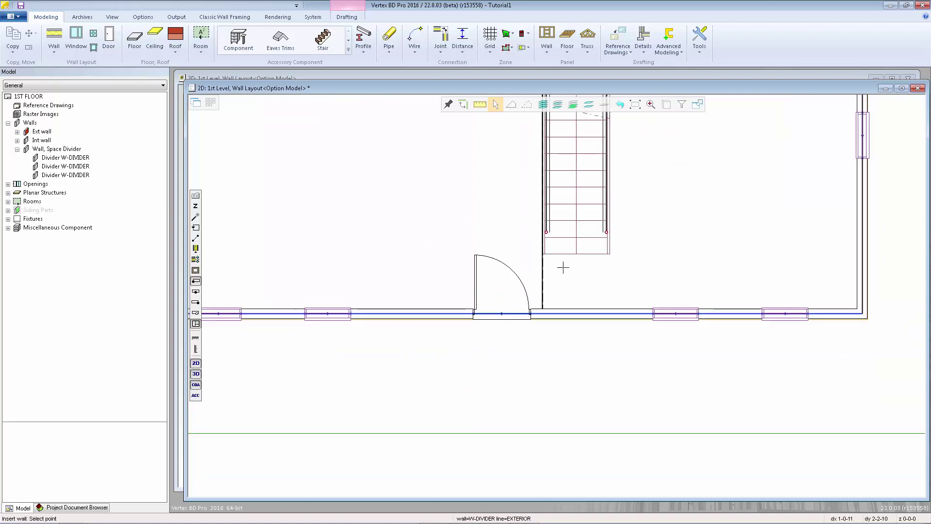
scroll(563, 267, down, 3)
key(Escape)
scroll(557, 293, up, 3)
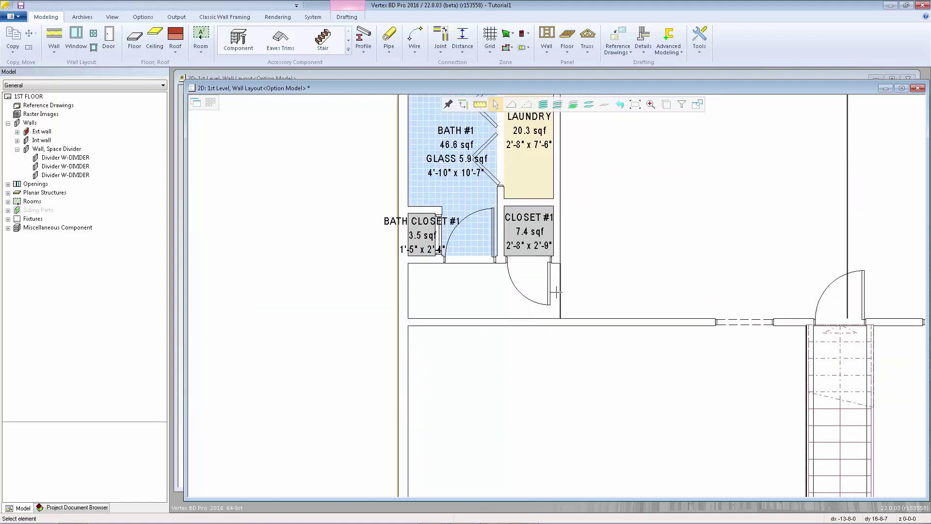
scroll(557, 292, up, 3)
T-connect the closet divider's top end to the closet wall and bottom to the horizontal wall
click(564, 274)
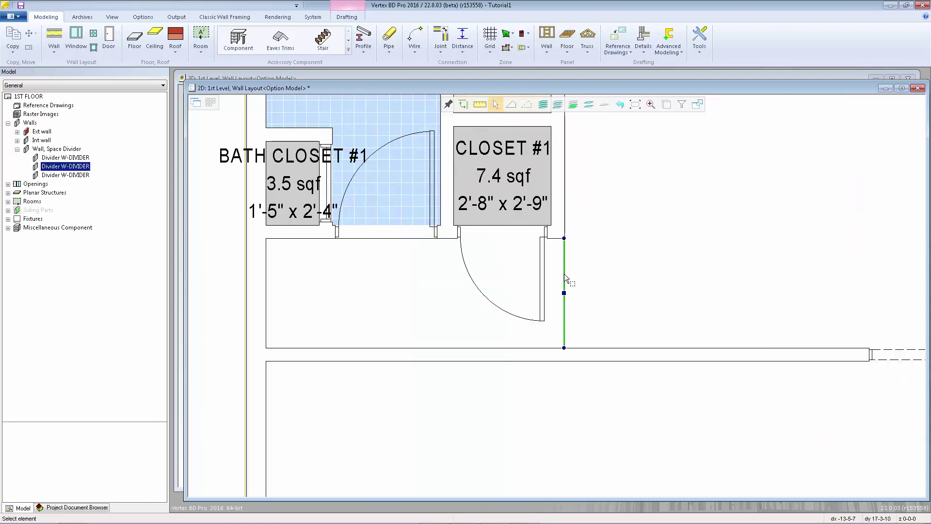
mouse_move(564, 238)
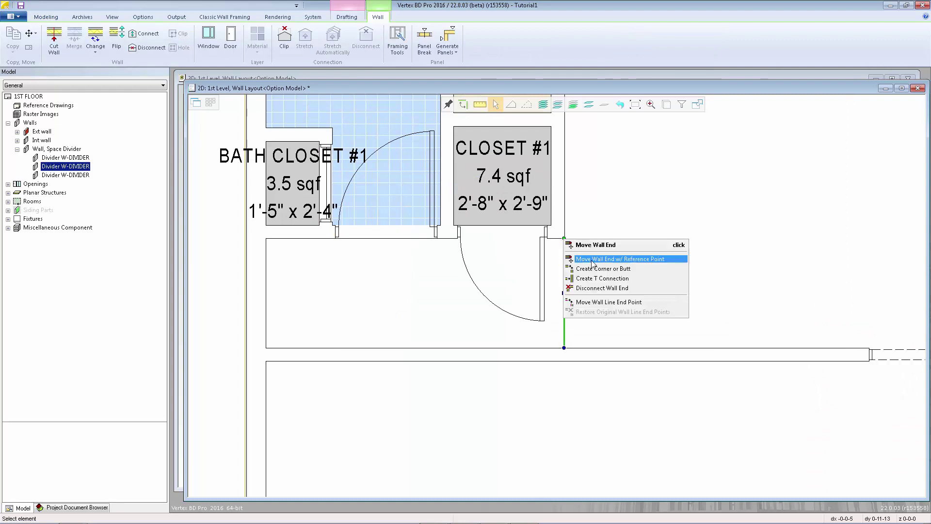
click(603, 278)
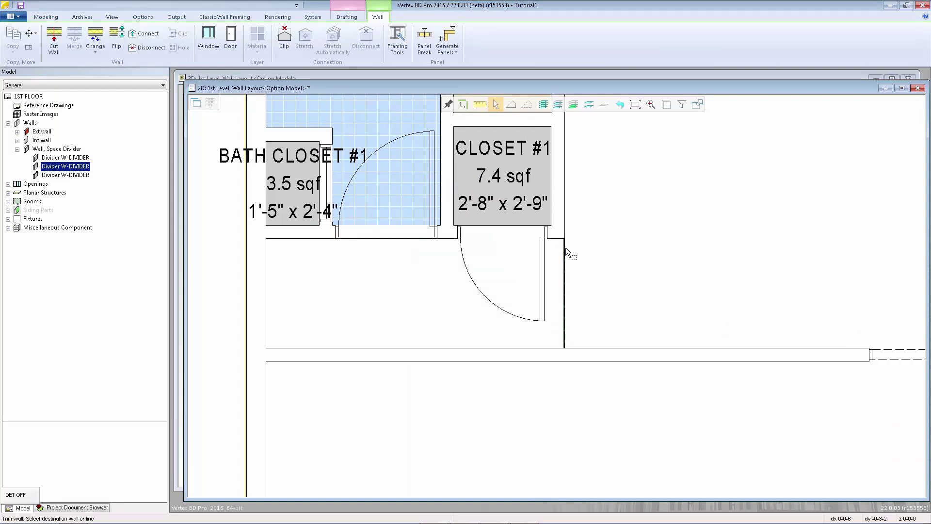
click(446, 240)
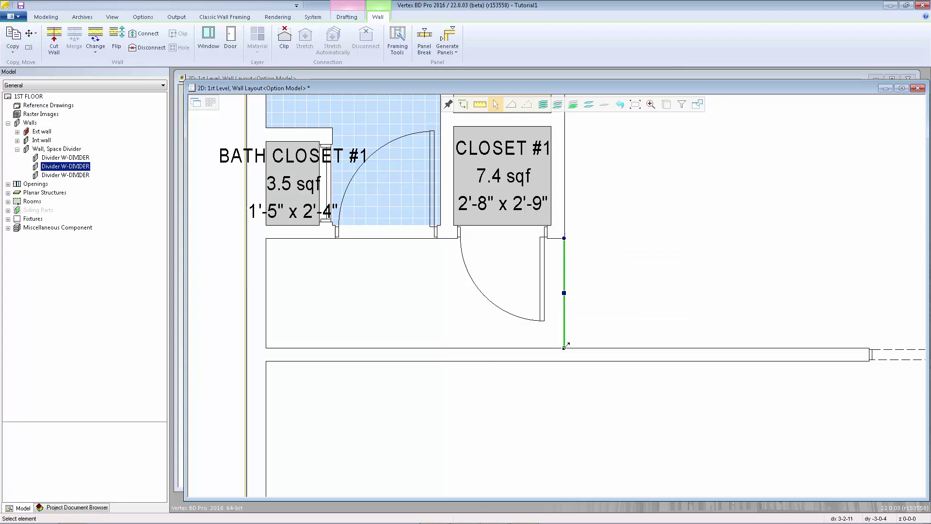
mouse_move(565, 346)
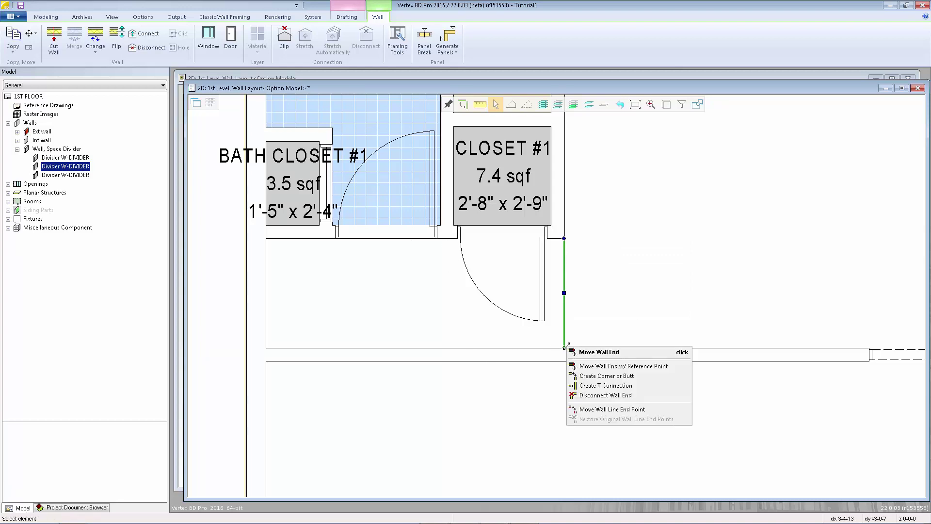
click(591, 387)
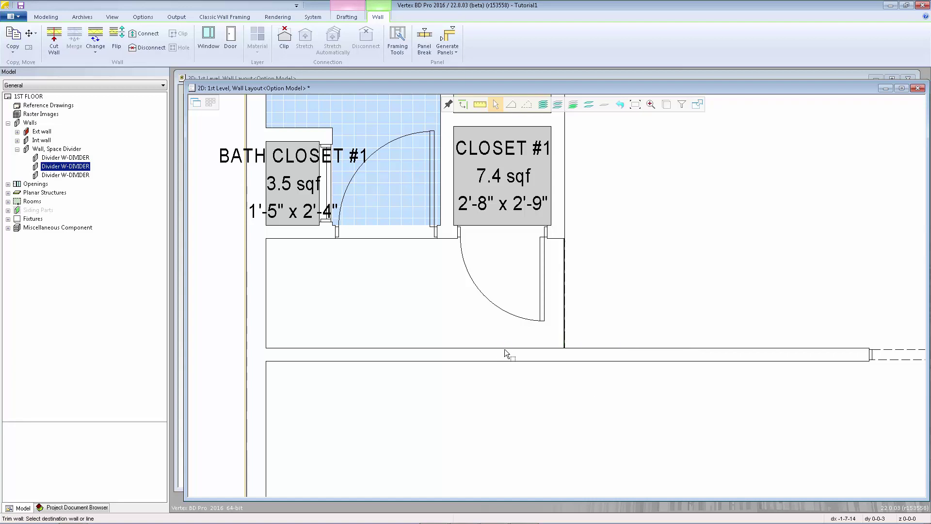
click(504, 349)
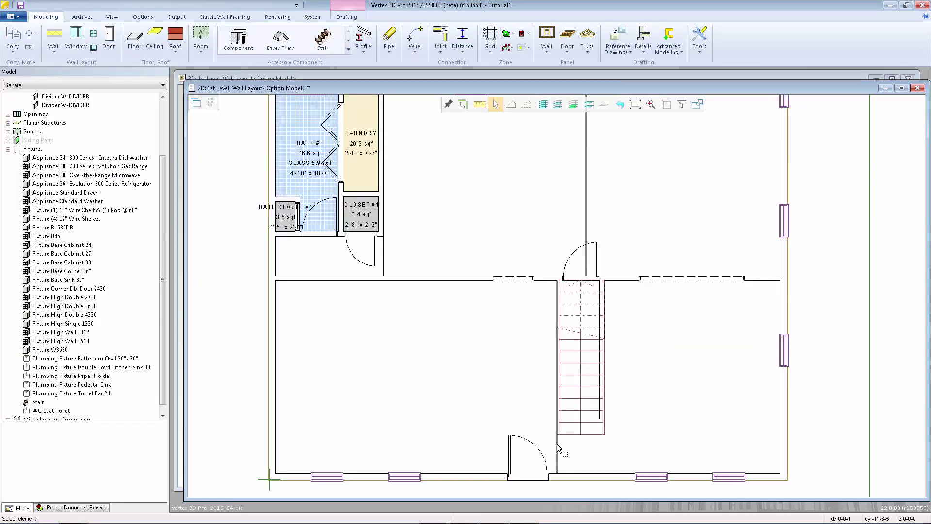
T-connect both ends of the stair-side divider to the walls it meets, then deselect
click(557, 444)
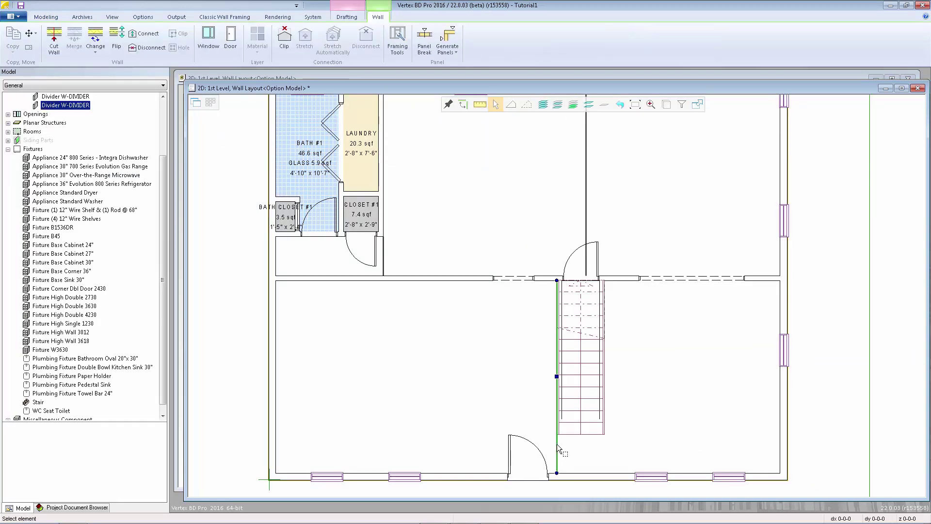
click(557, 281)
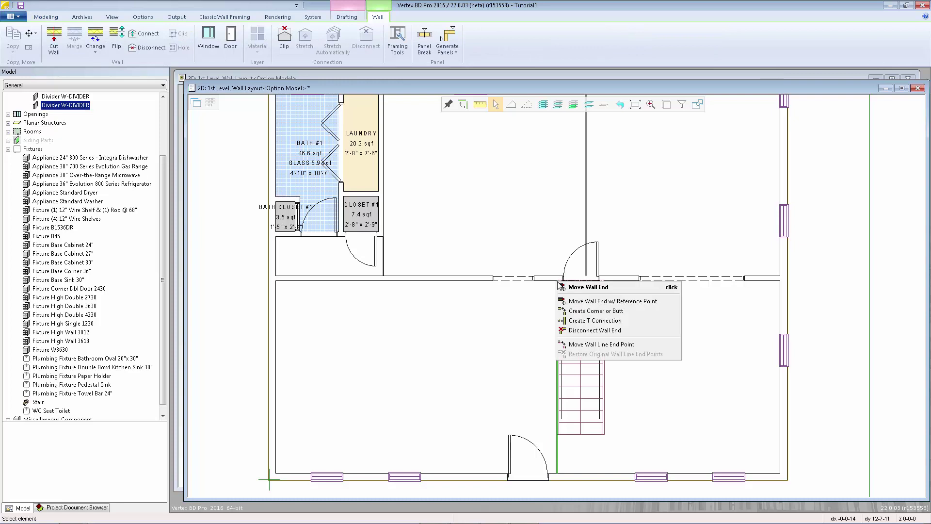
click(594, 323)
click(549, 286)
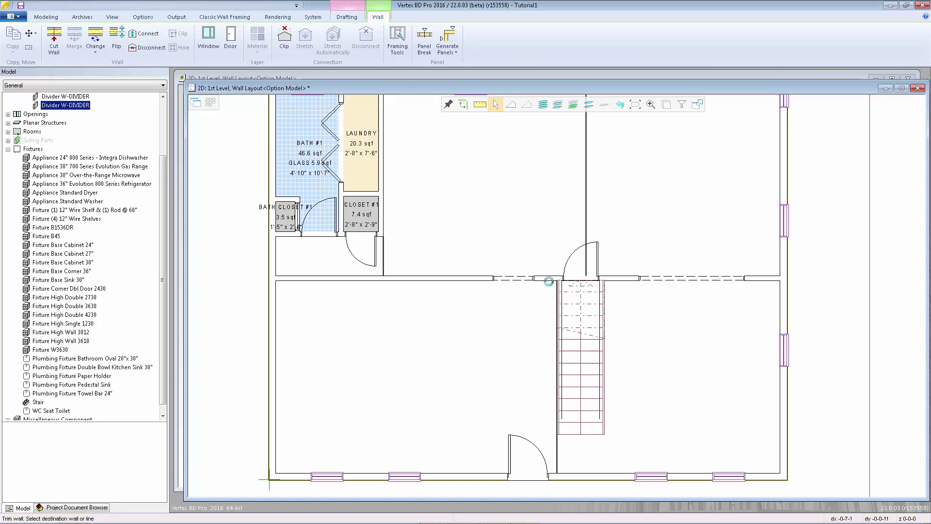
click(557, 473)
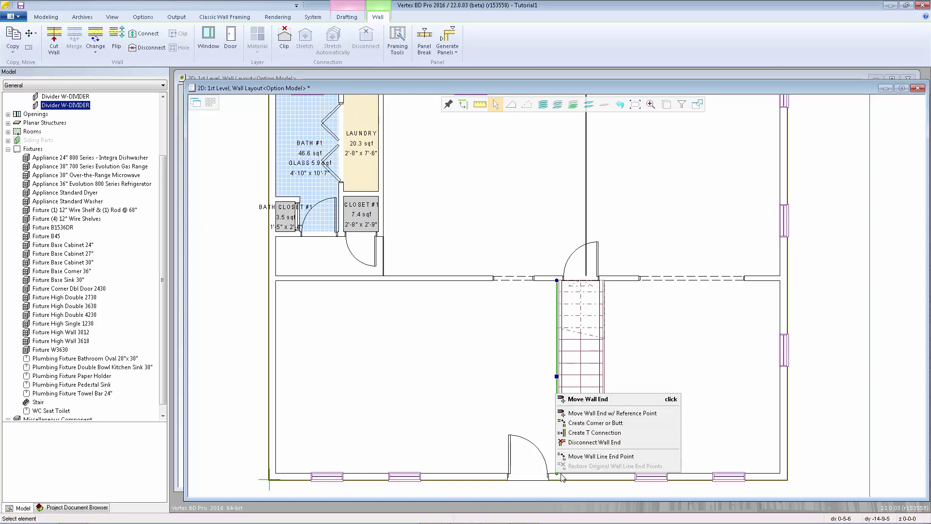
click(591, 442)
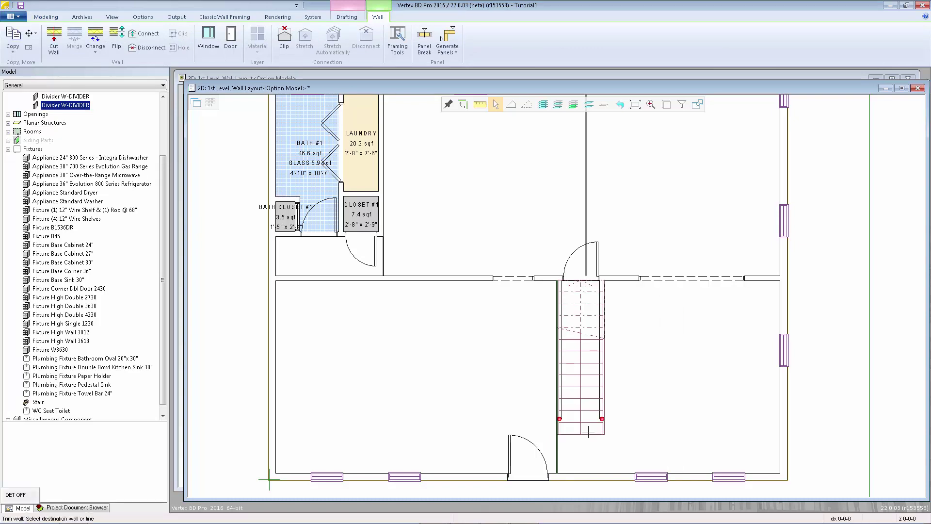
click(663, 404)
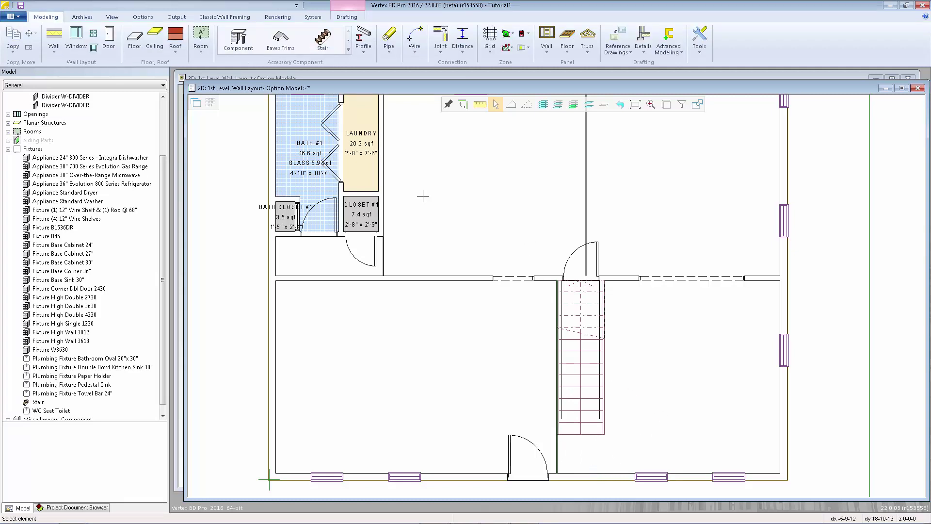
Define the lower-left room from its wall and name it DINING
click(202, 36)
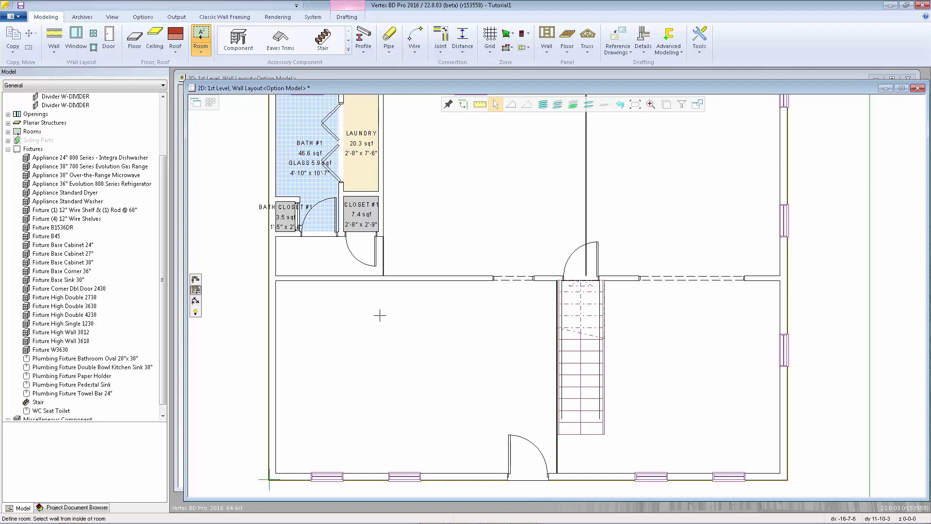
click(391, 282)
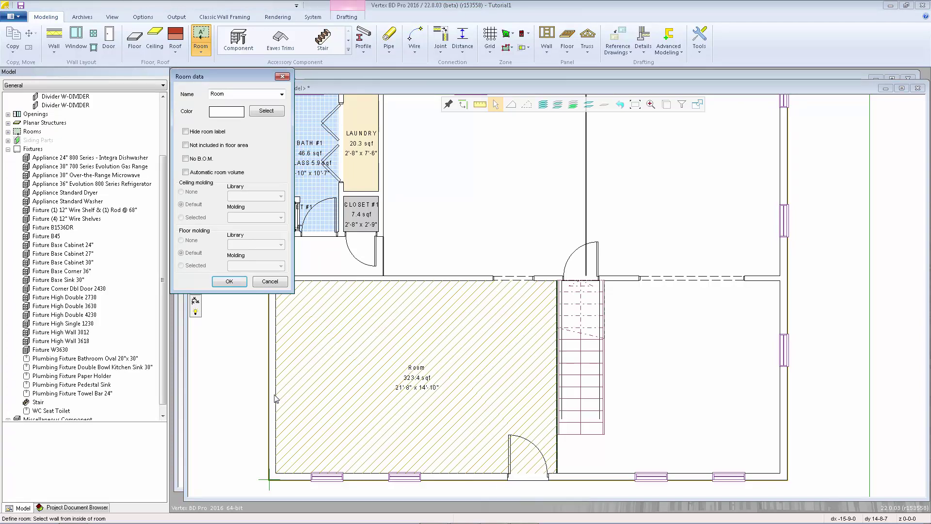
click(281, 94)
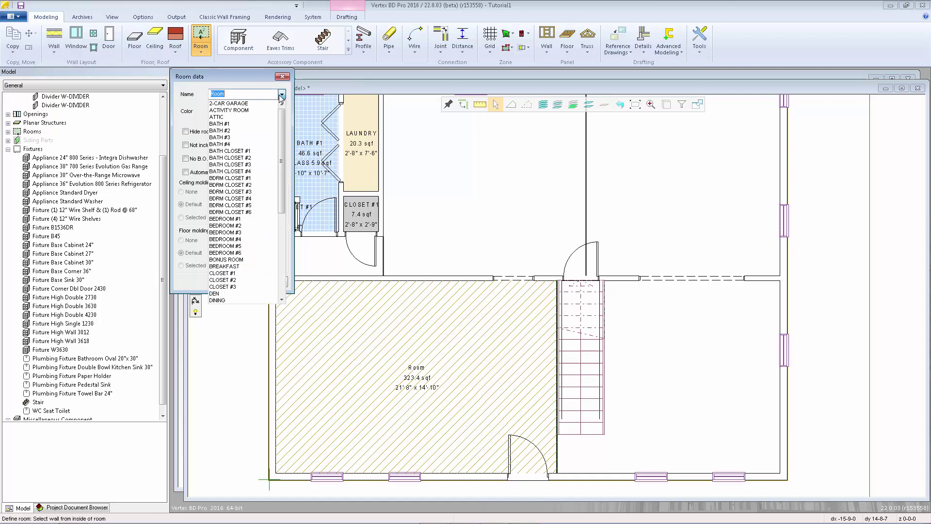
scroll(232, 219, down, 3)
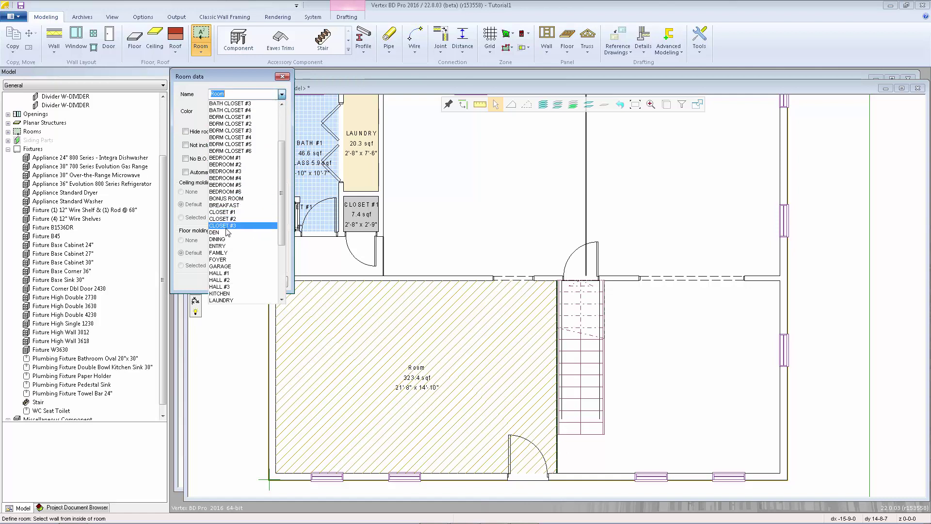
click(230, 240)
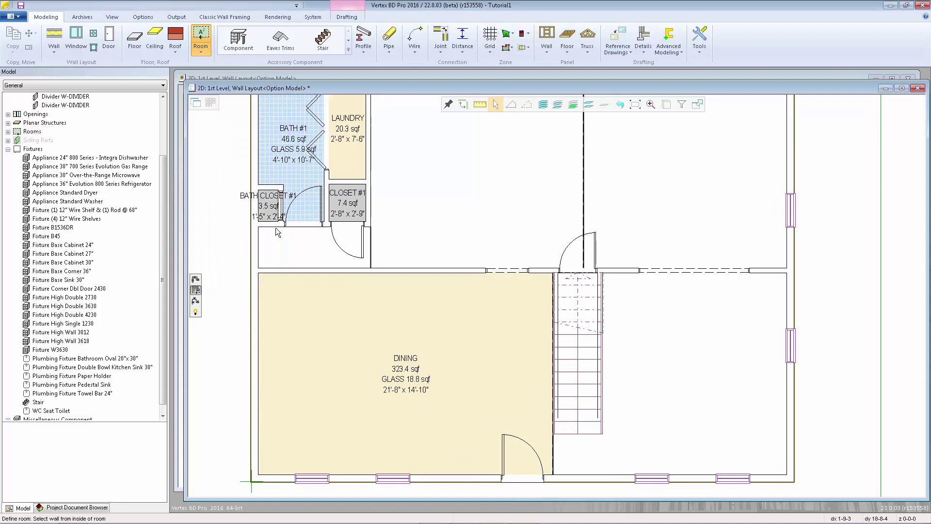
Name the small room HALL #1, then define the area right of the laundry as KITCHEN
click(282, 94)
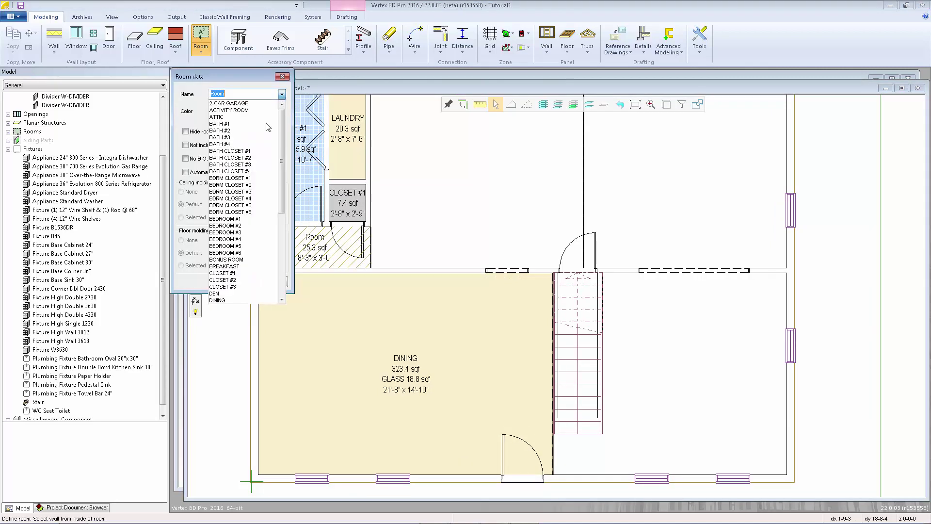
click(228, 273)
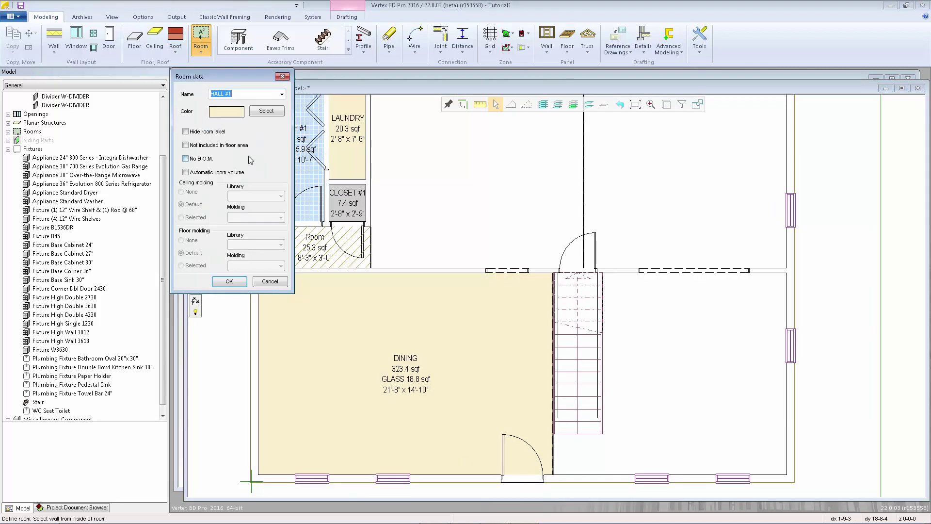
click(227, 282)
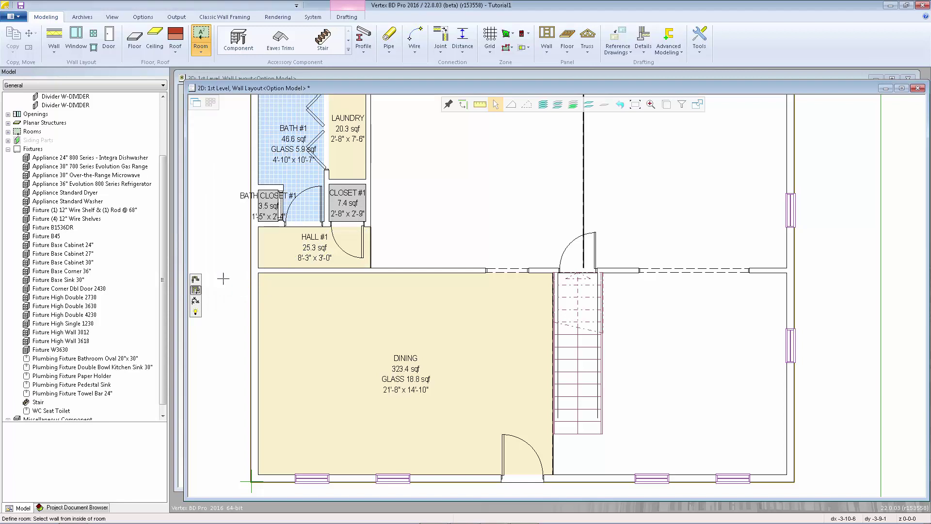
click(372, 196)
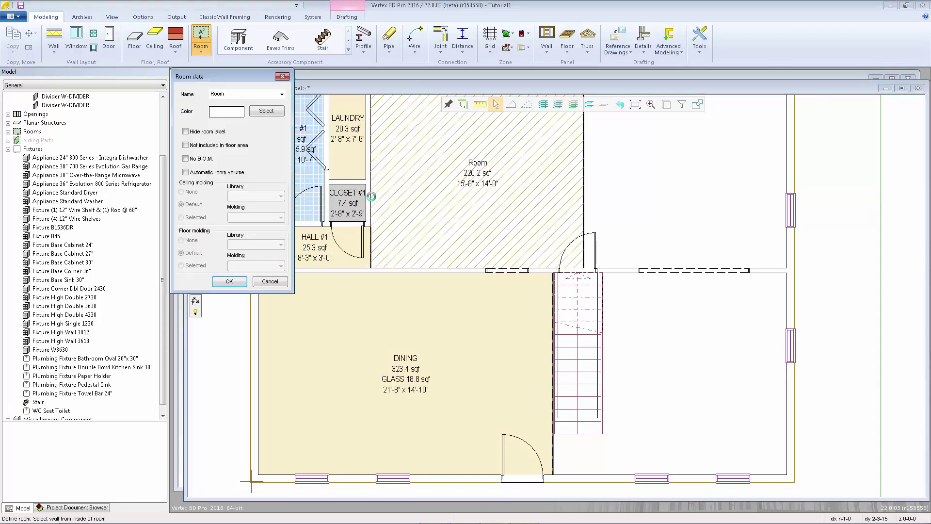
click(282, 94)
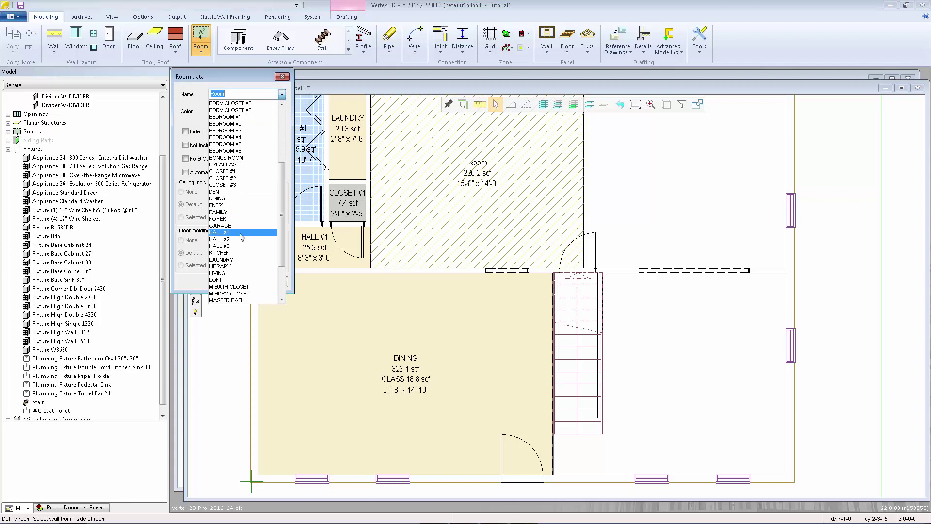
click(241, 253)
click(230, 282)
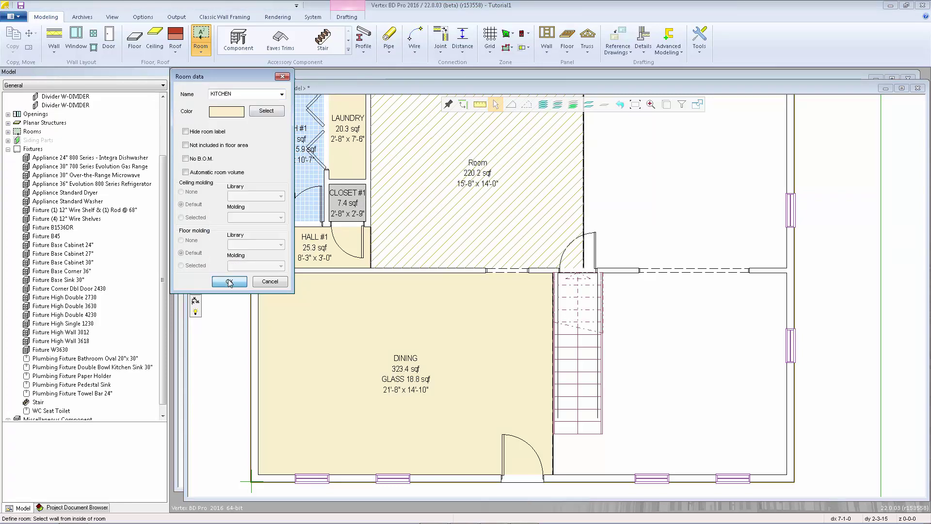
Define the large empty area right of the kitchen as the FAMILY room
middle_drag(649, 156, 557, 289)
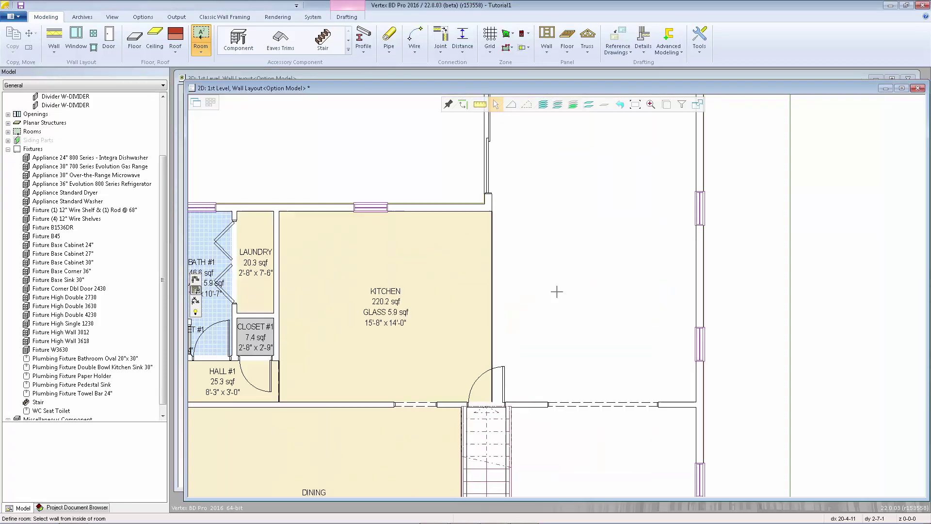
click(494, 280)
click(282, 94)
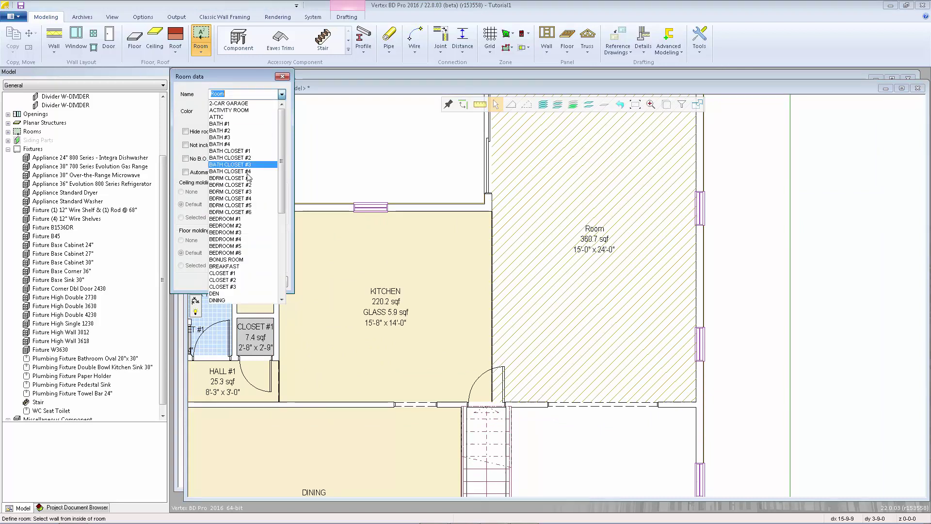
scroll(249, 177, down, 3)
click(233, 229)
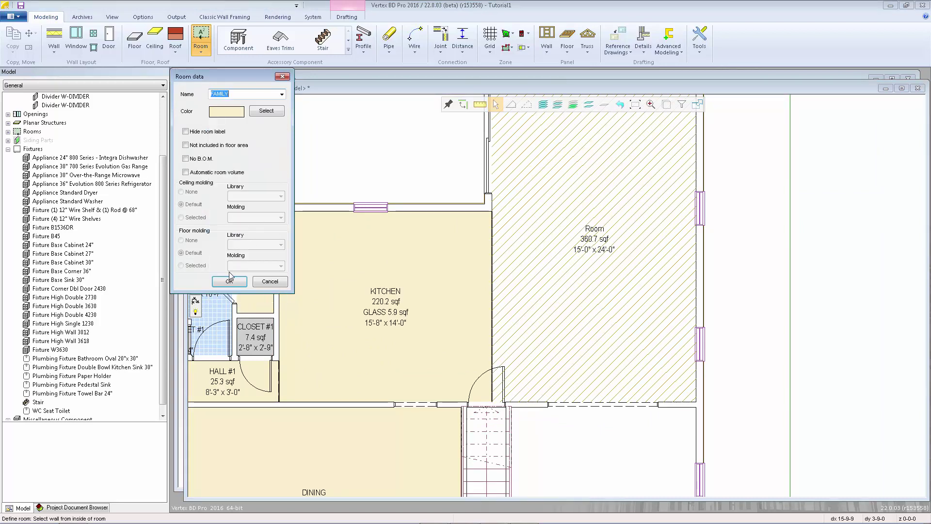
click(230, 281)
scroll(554, 298, down, 4)
scroll(554, 298, up, 3)
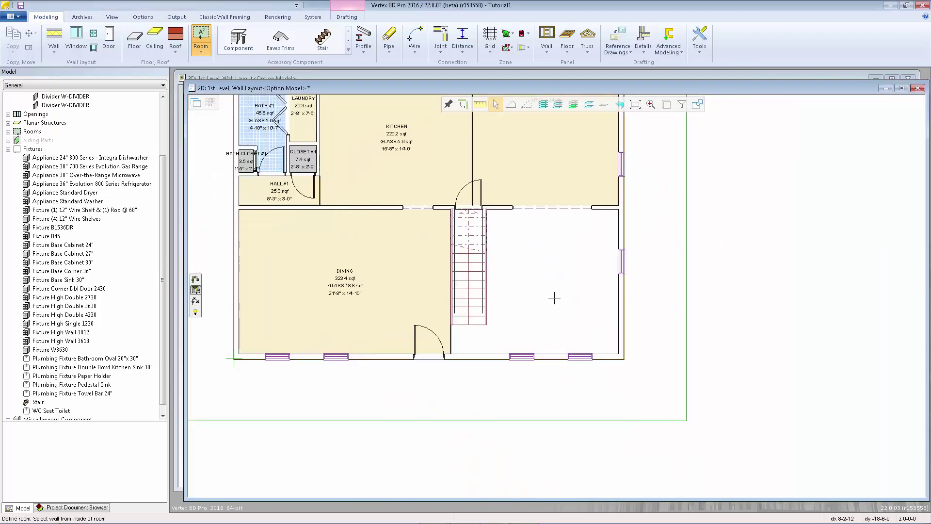
scroll(554, 298, up, 2)
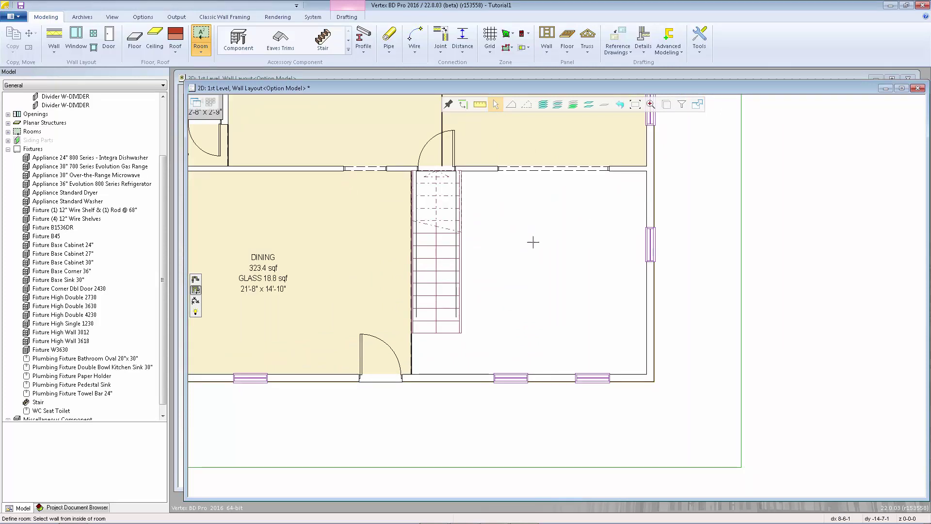
Bound the room right of the stair by picking the bottom, stair-side, upper and right walls
click(196, 280)
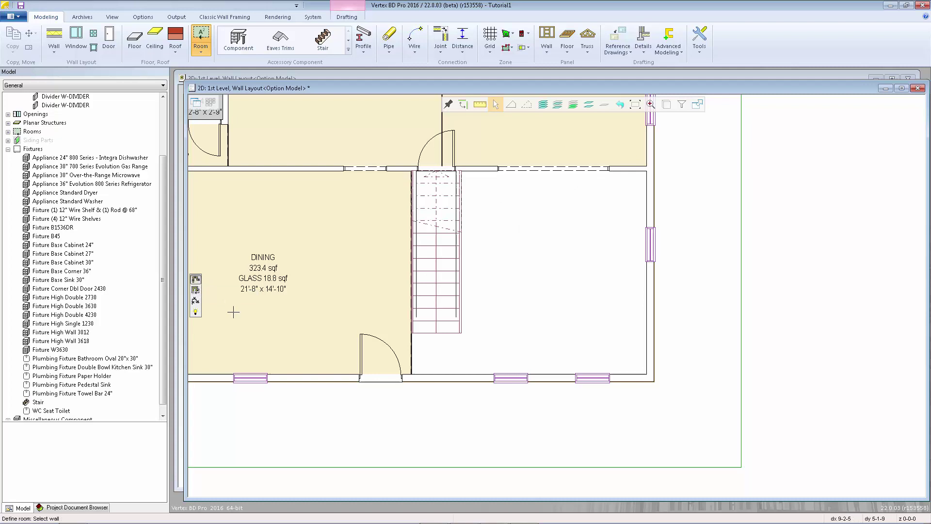
click(472, 381)
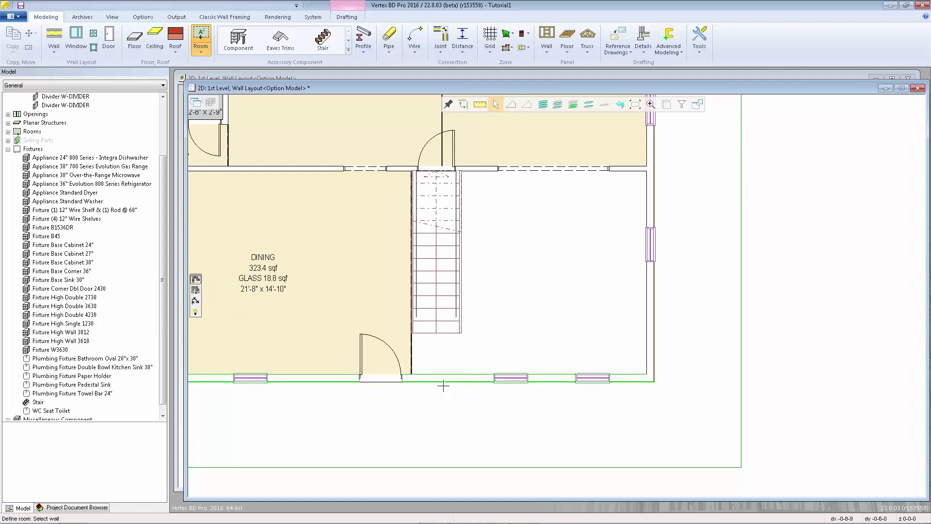
click(412, 360)
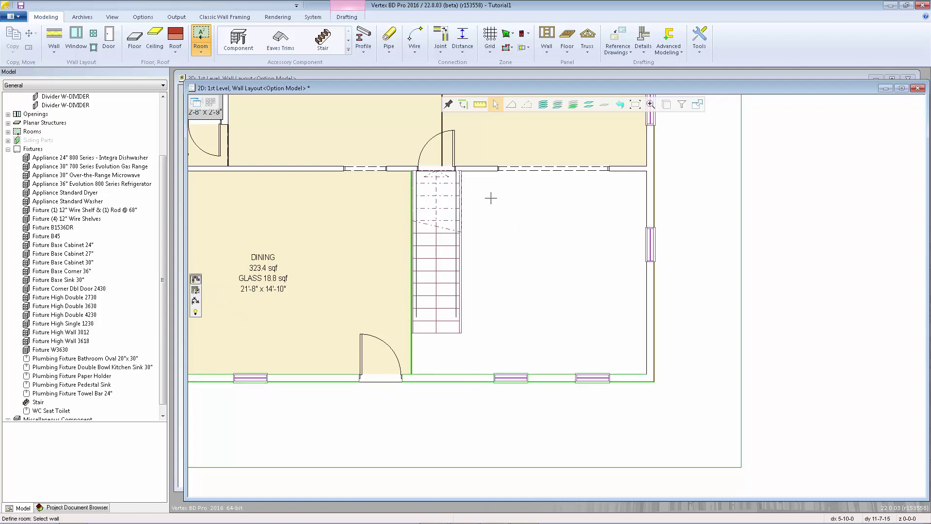
click(481, 170)
click(645, 212)
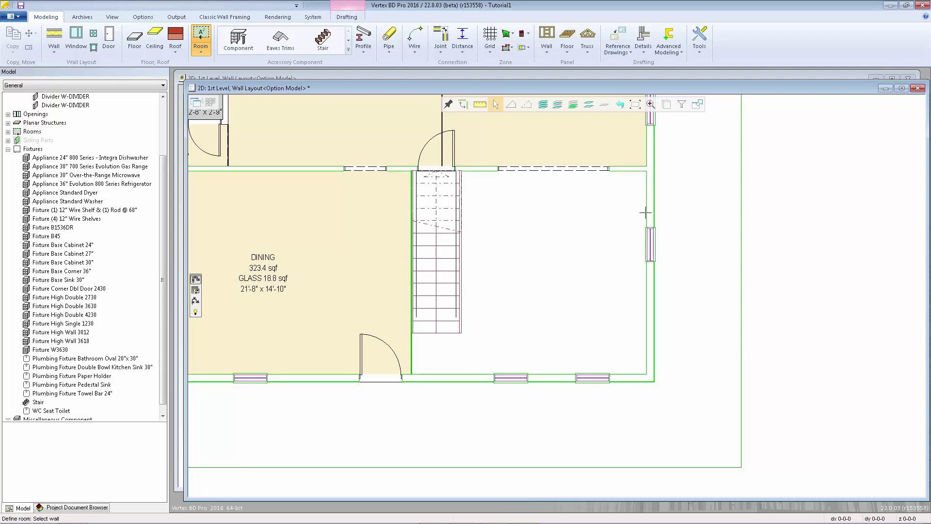
right_click(547, 294)
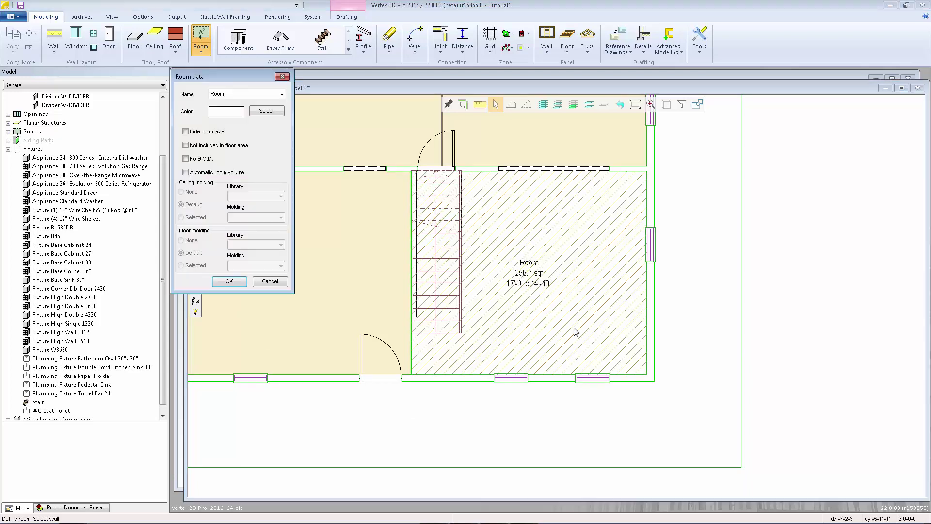
Name the new room LIVING in Room data, confirm it, and exit room definition
click(281, 94)
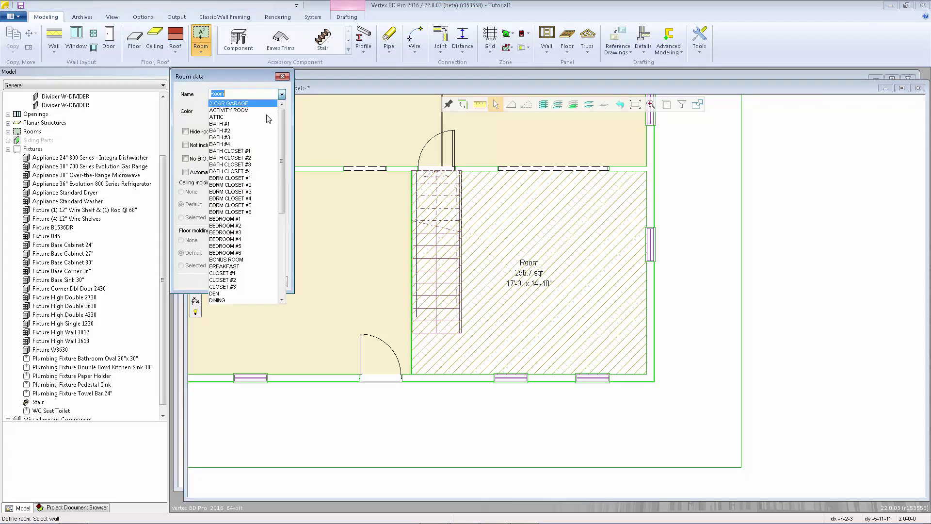
scroll(236, 215, down, 2)
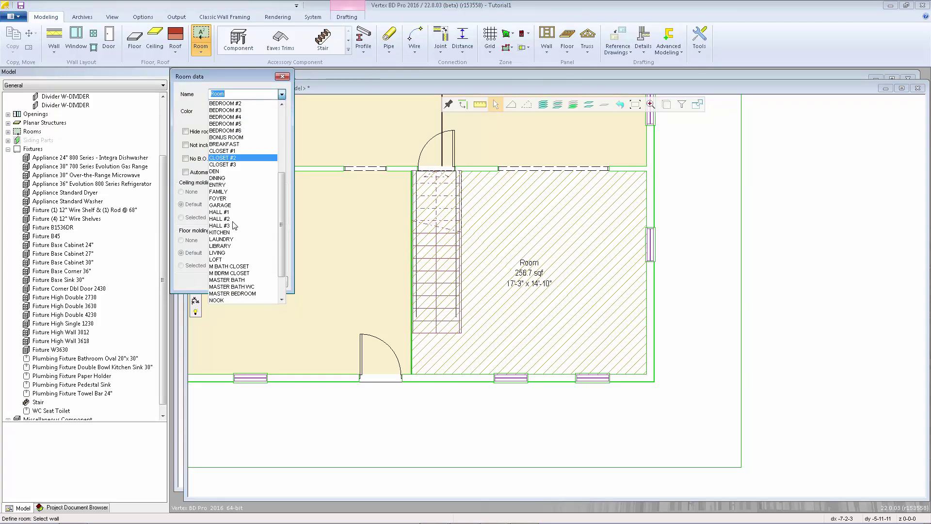
click(224, 247)
click(230, 282)
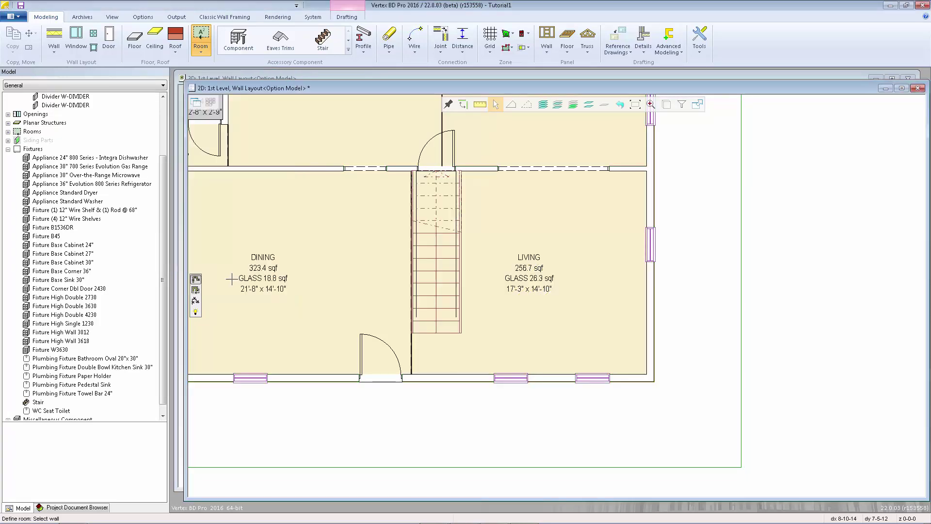
scroll(557, 259, down, 4)
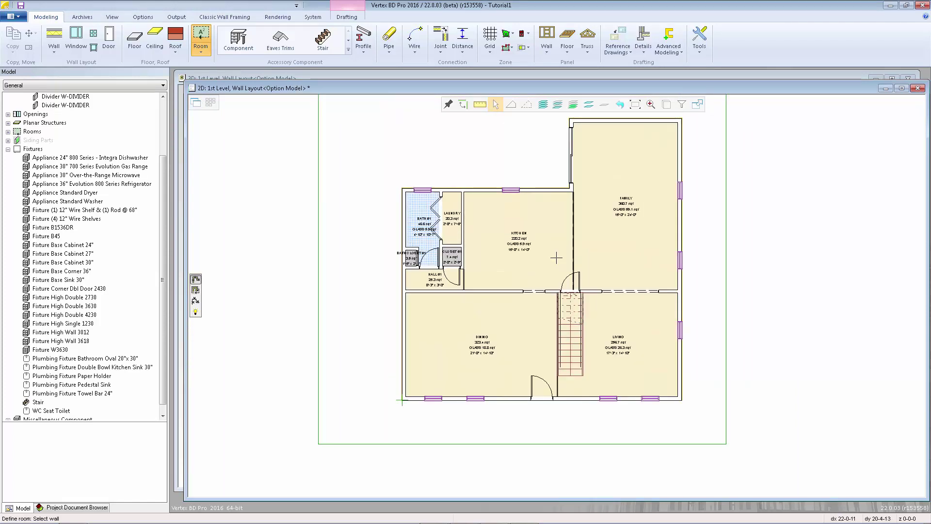
key(Escape)
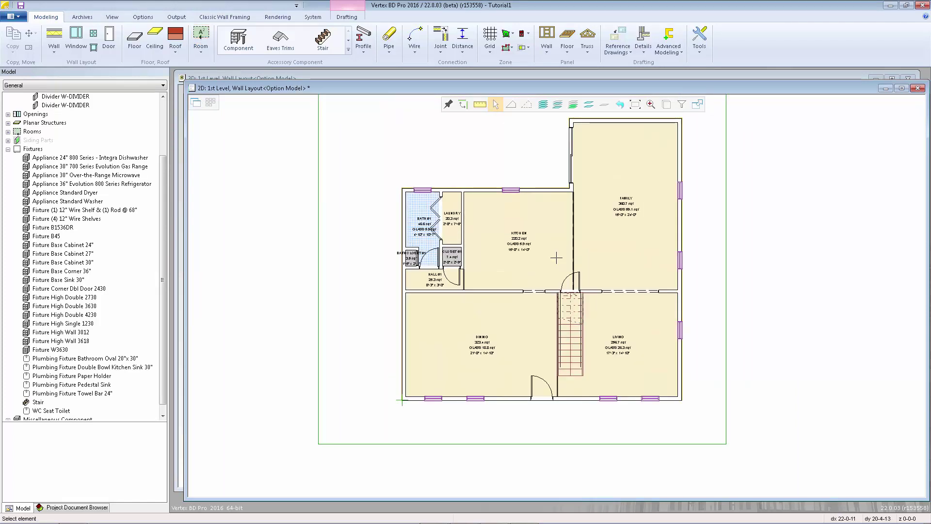